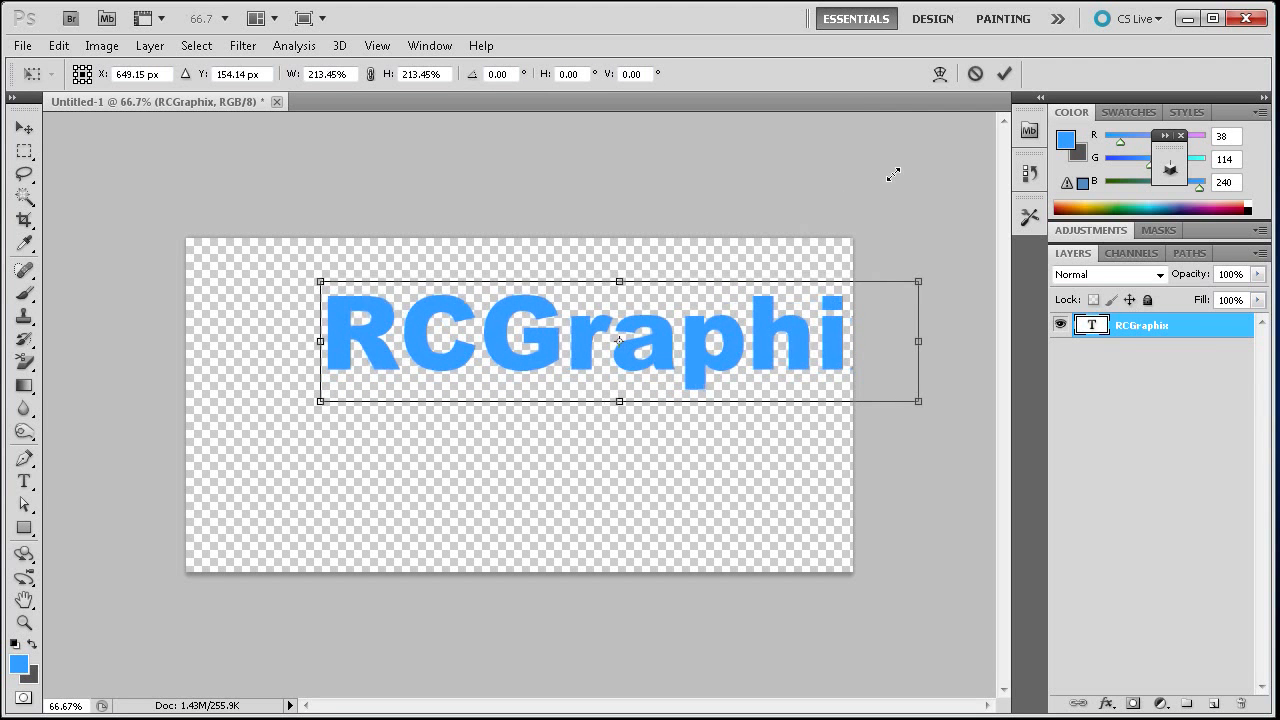
- Move the RCGraphix text down to the middle of the canvas and commit the transform
left_click_drag(608, 361, 507, 427)
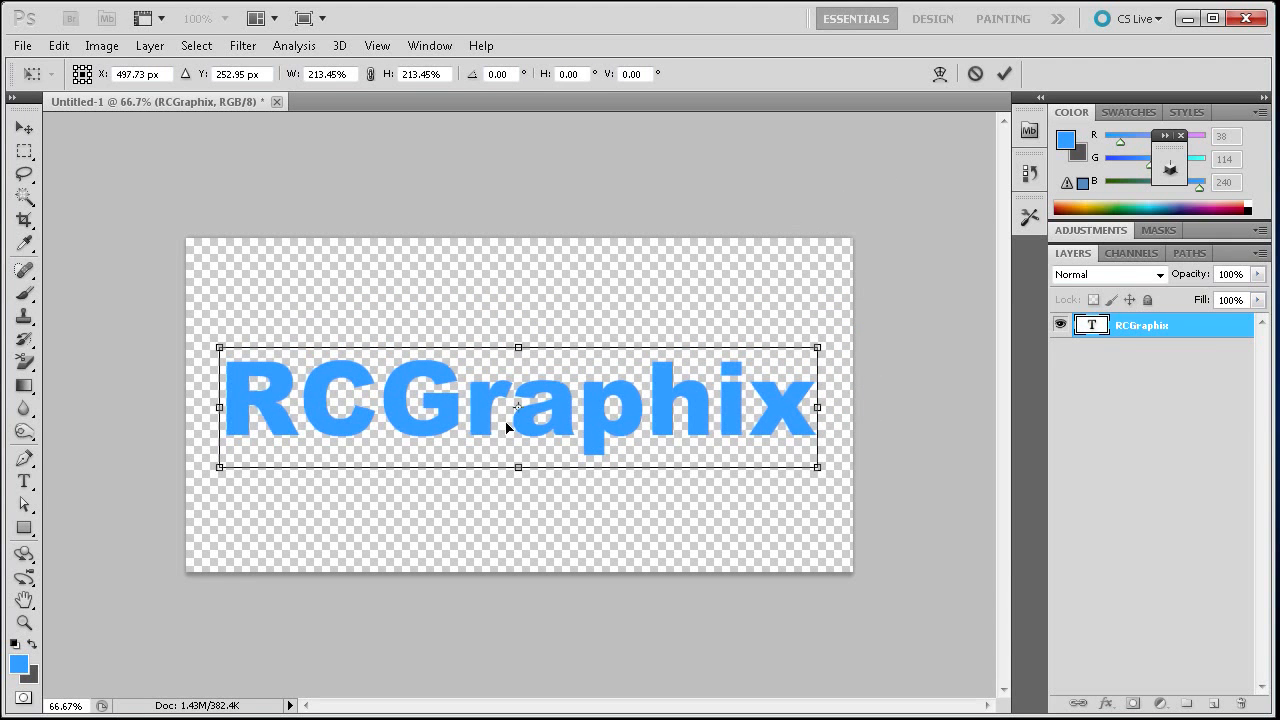
left_click(1004, 73)
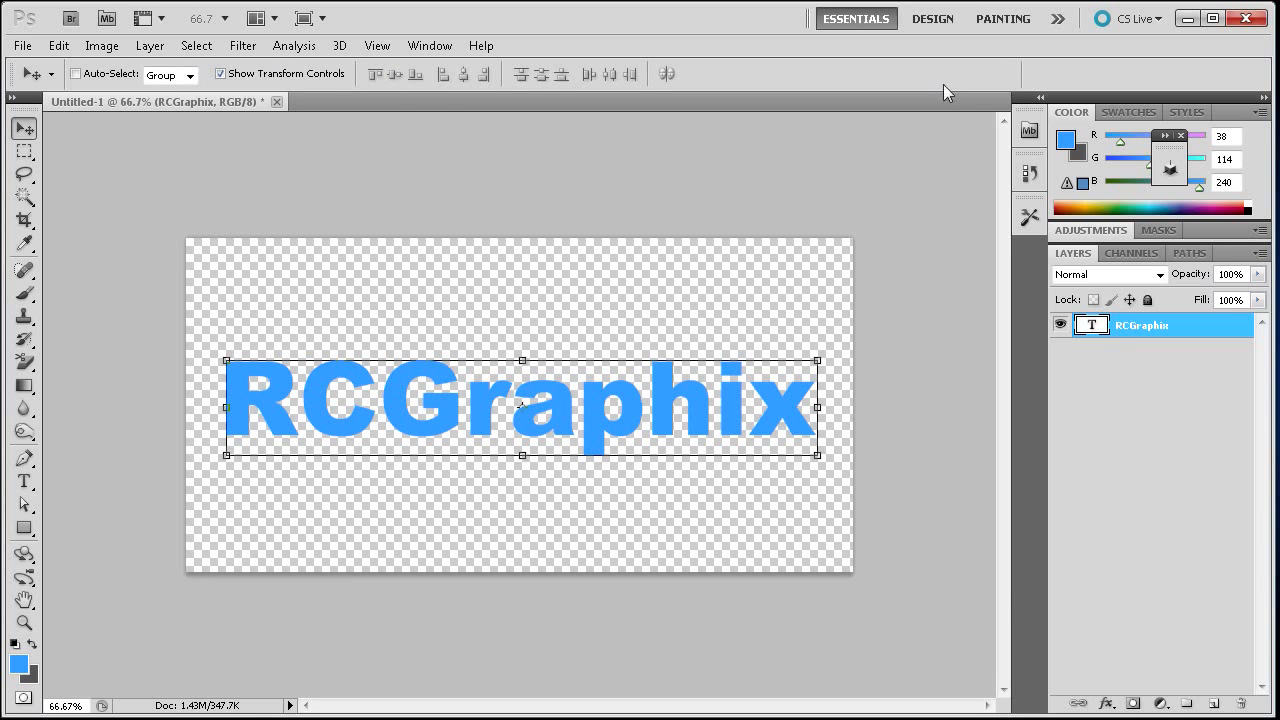
- Apply Repoussé to the text layer, agreeing to rasterize the text
left_click(338, 46)
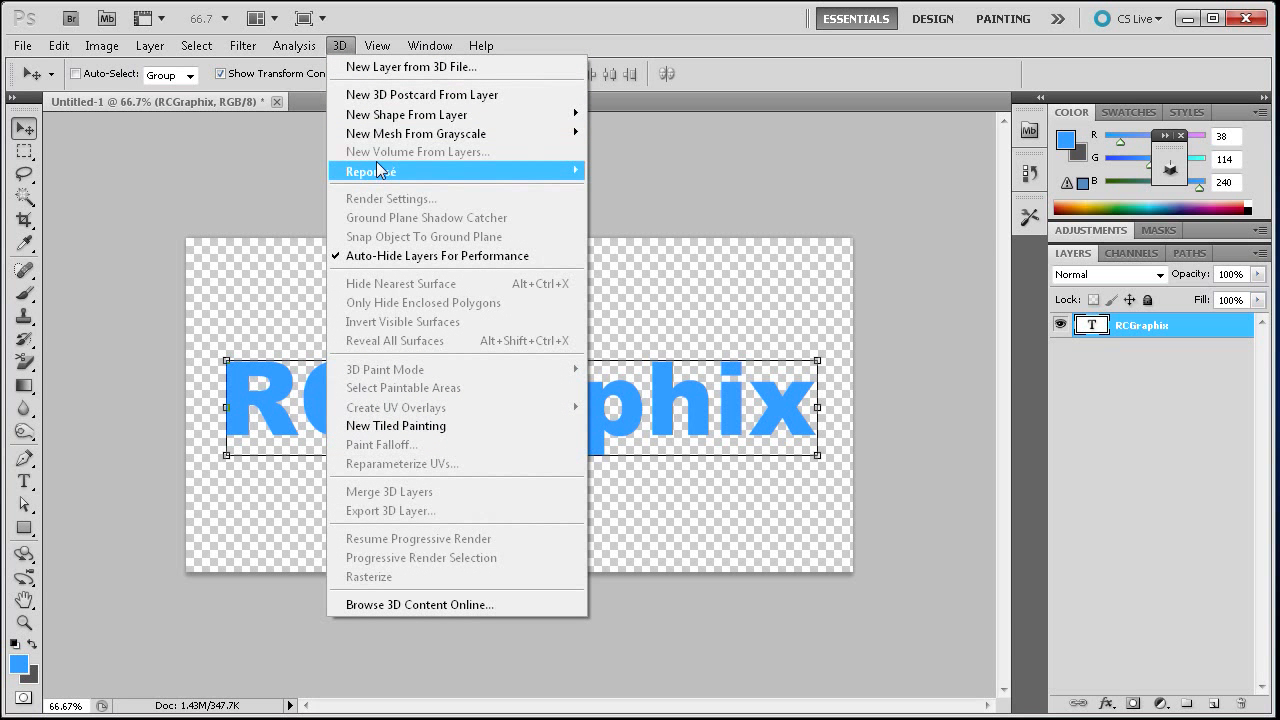
mouse_move(376, 161)
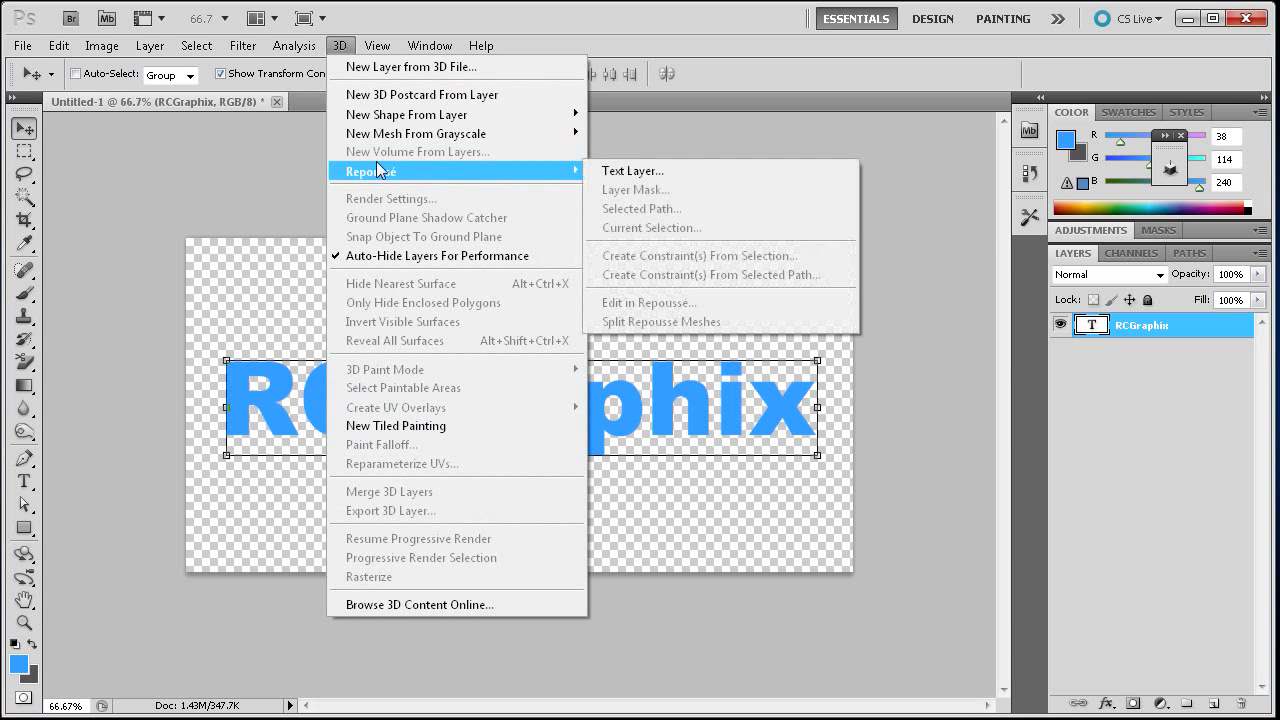
left_click(640, 171)
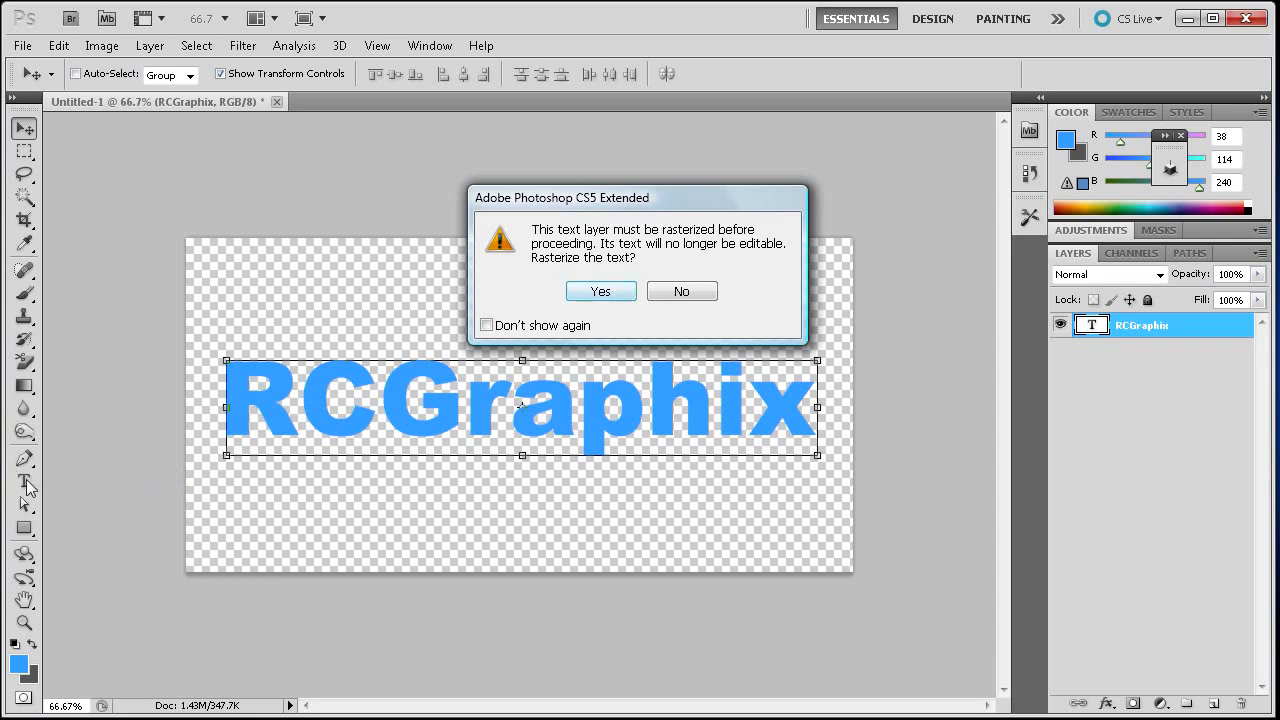
left_click(604, 292)
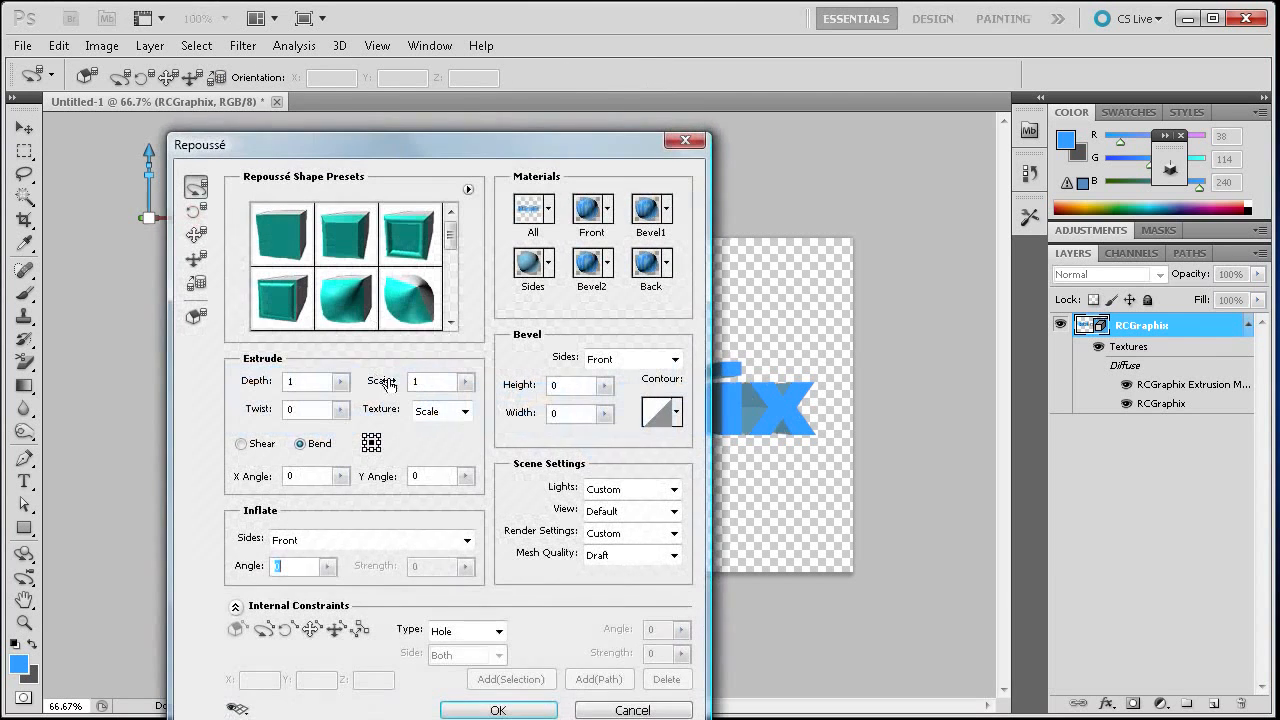
- Try a larger extrusion depth, then set the Depth back to 1
left_click_drag(360, 160, 918, 89)
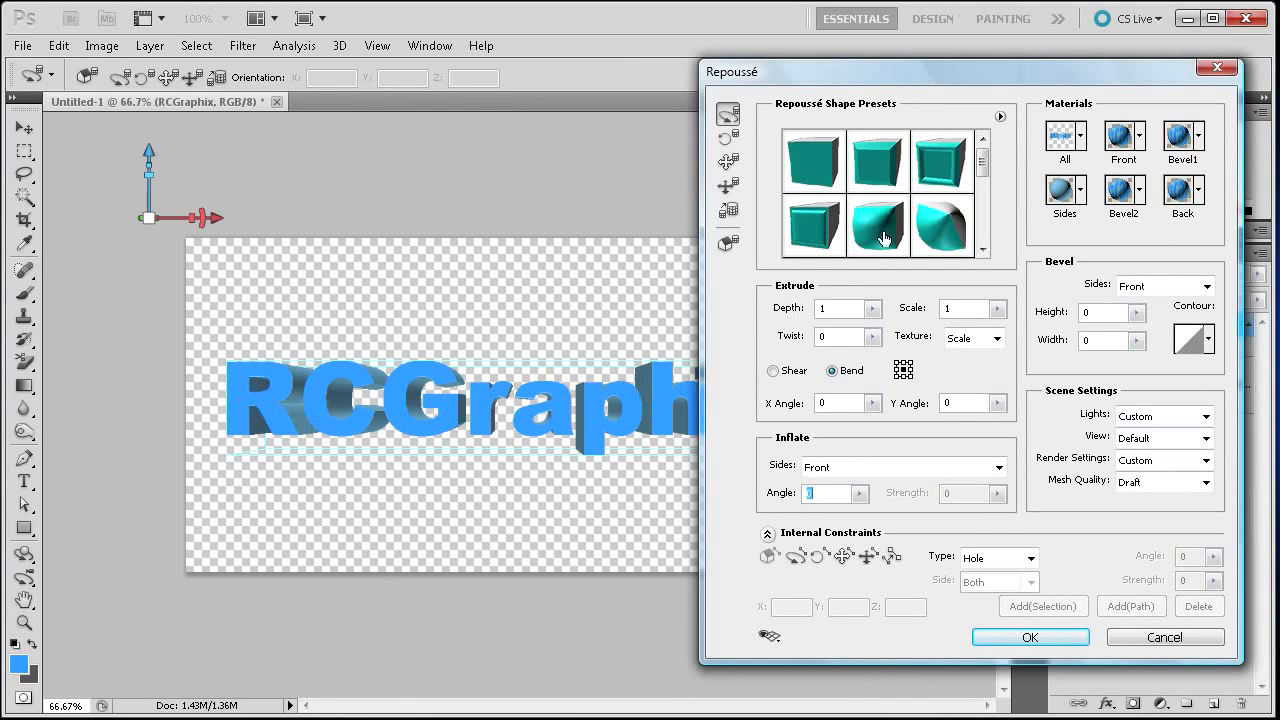
mouse_move(896, 75)
left_mouse_down()
mouse_move(302, 335)
mouse_move(0, 581)
mouse_move(0, 456)
mouse_move(776, 37)
mouse_move(878, 83)
left_mouse_up()
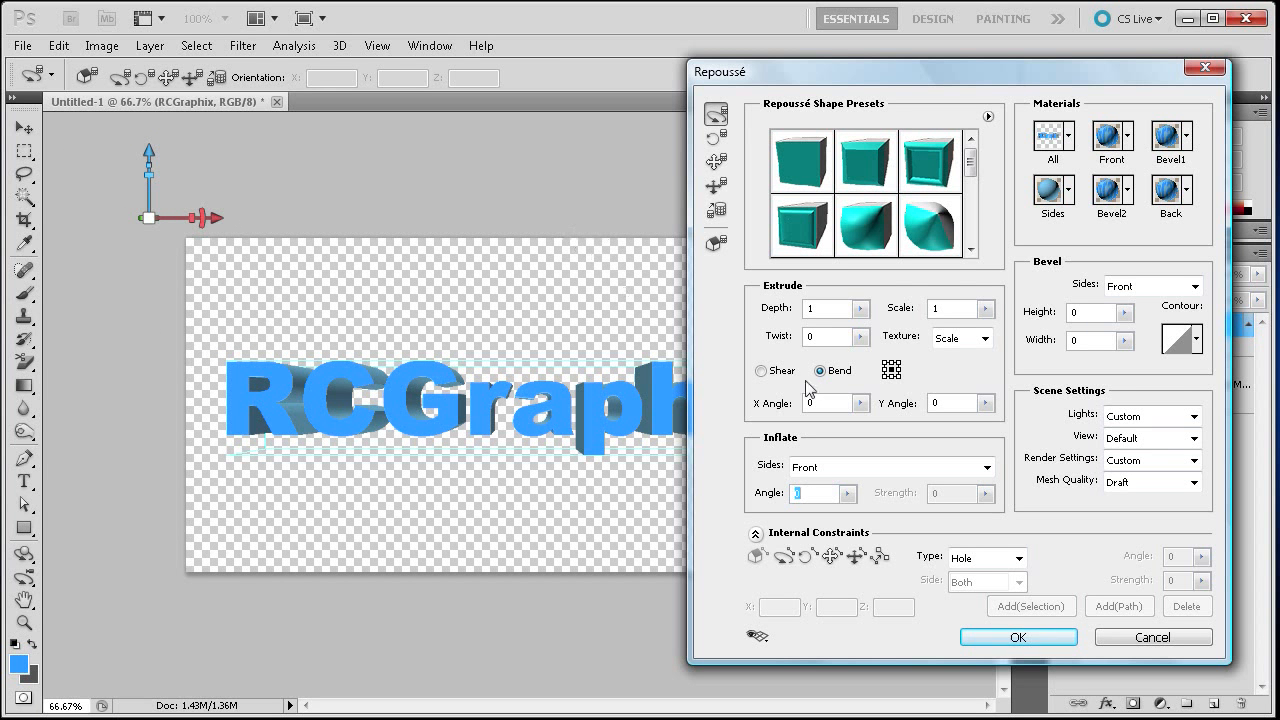
left_click(859, 312)
left_click_drag(861, 324, 873, 334)
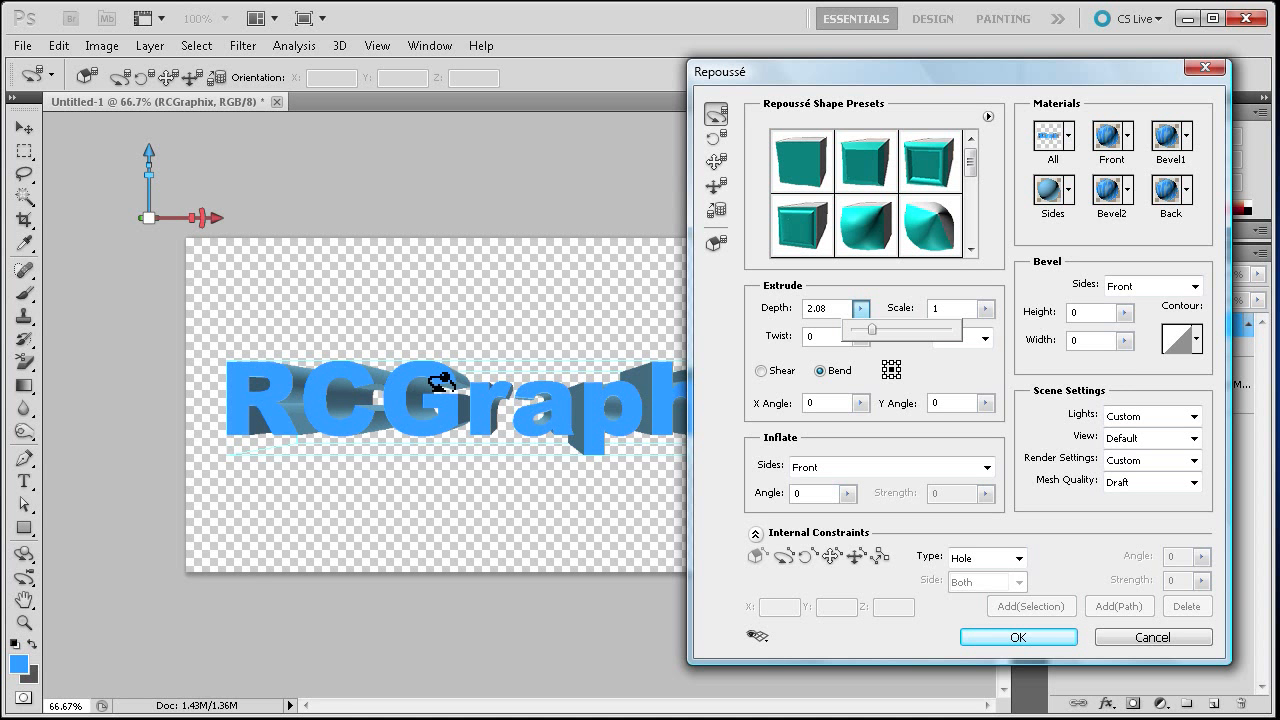
left_click_drag(832, 311, 789, 309)
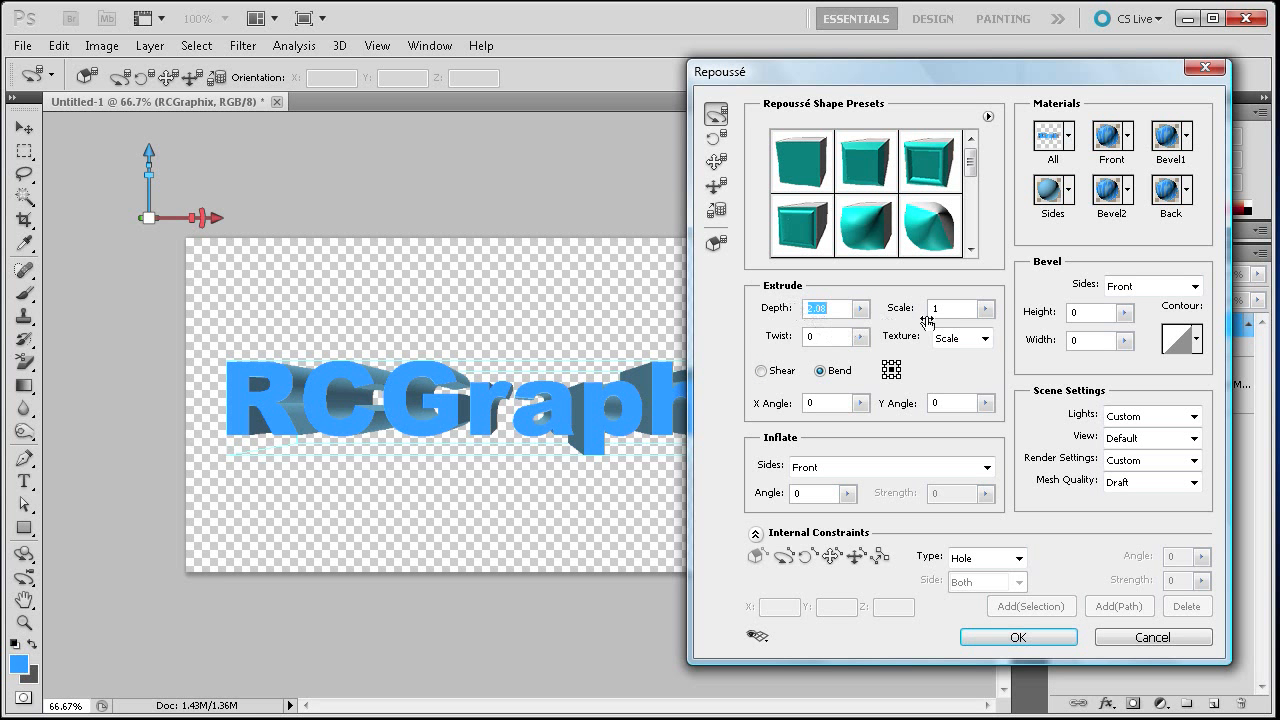
type("1")
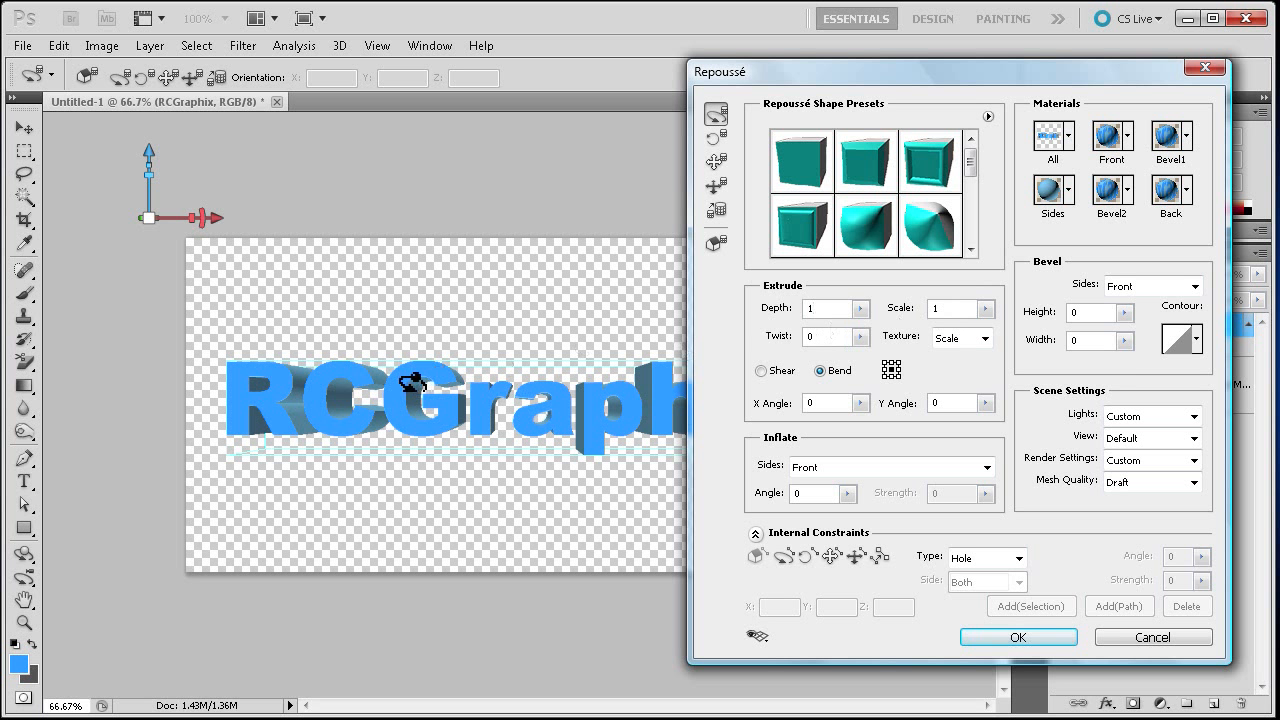
- Experiment with the extrusion Twist value before setting it back to 0
left_click(860, 337)
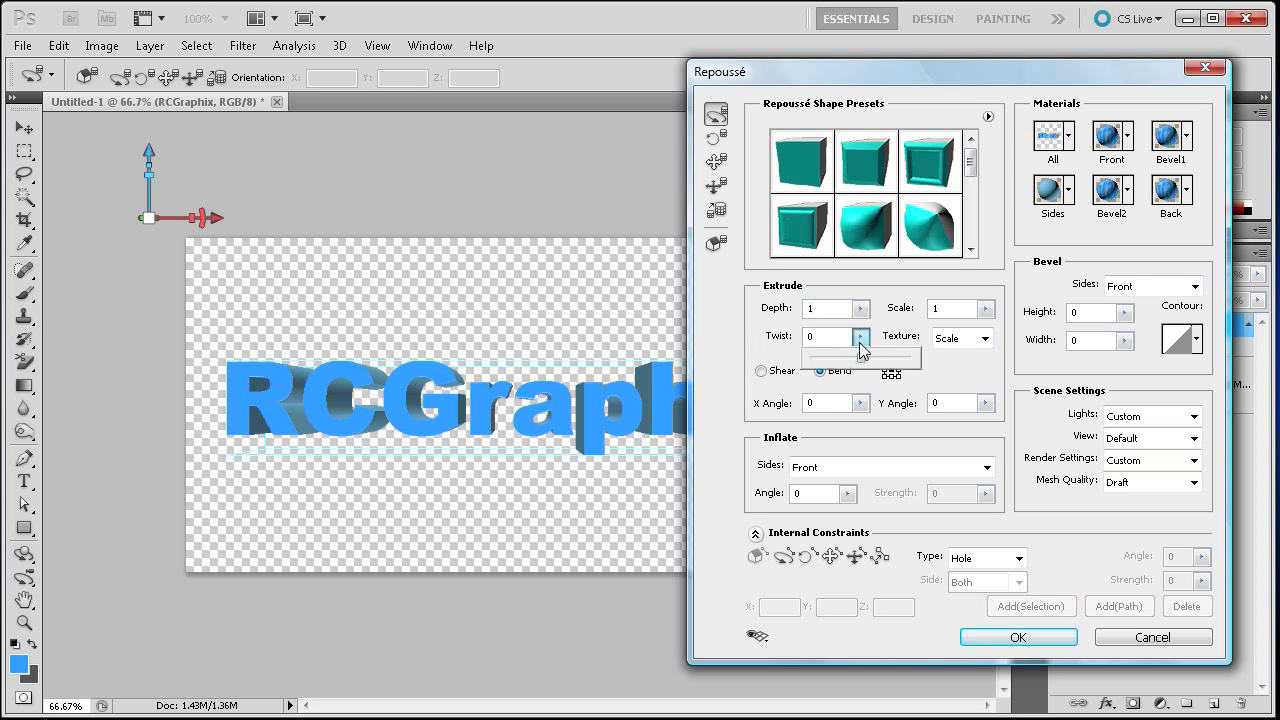
left_click_drag(860, 360, 770, 346)
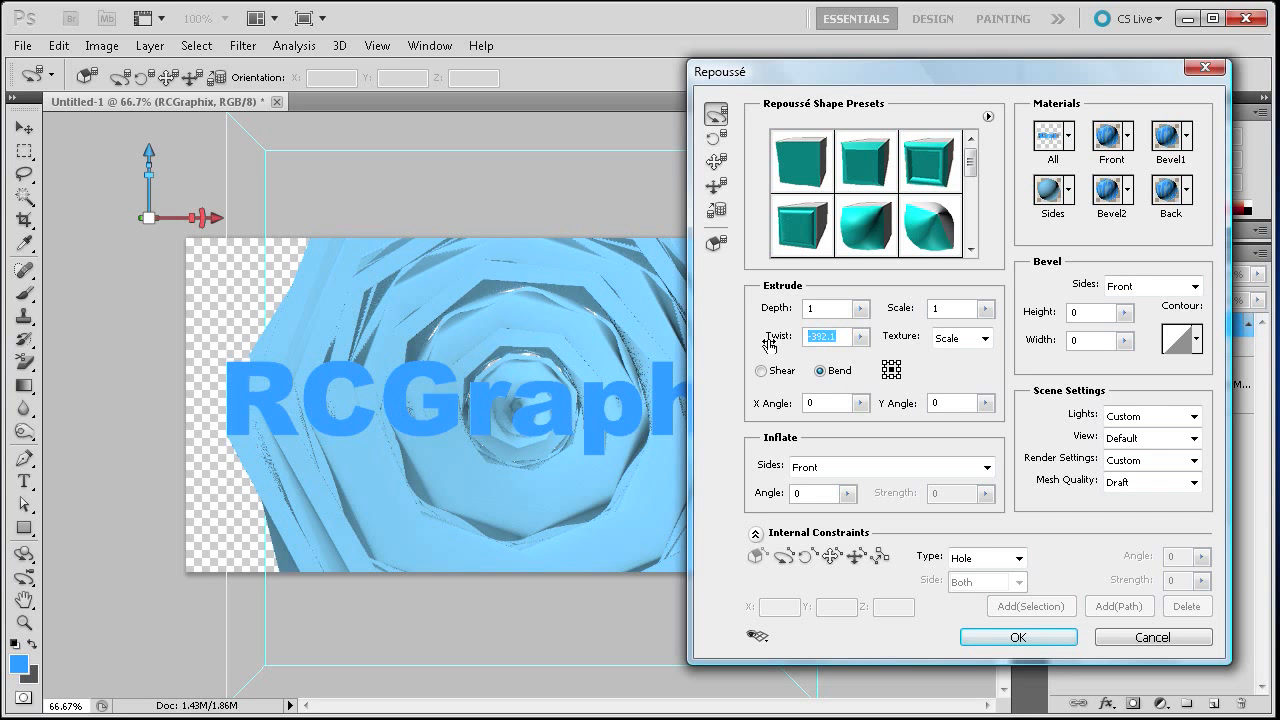
type("2")
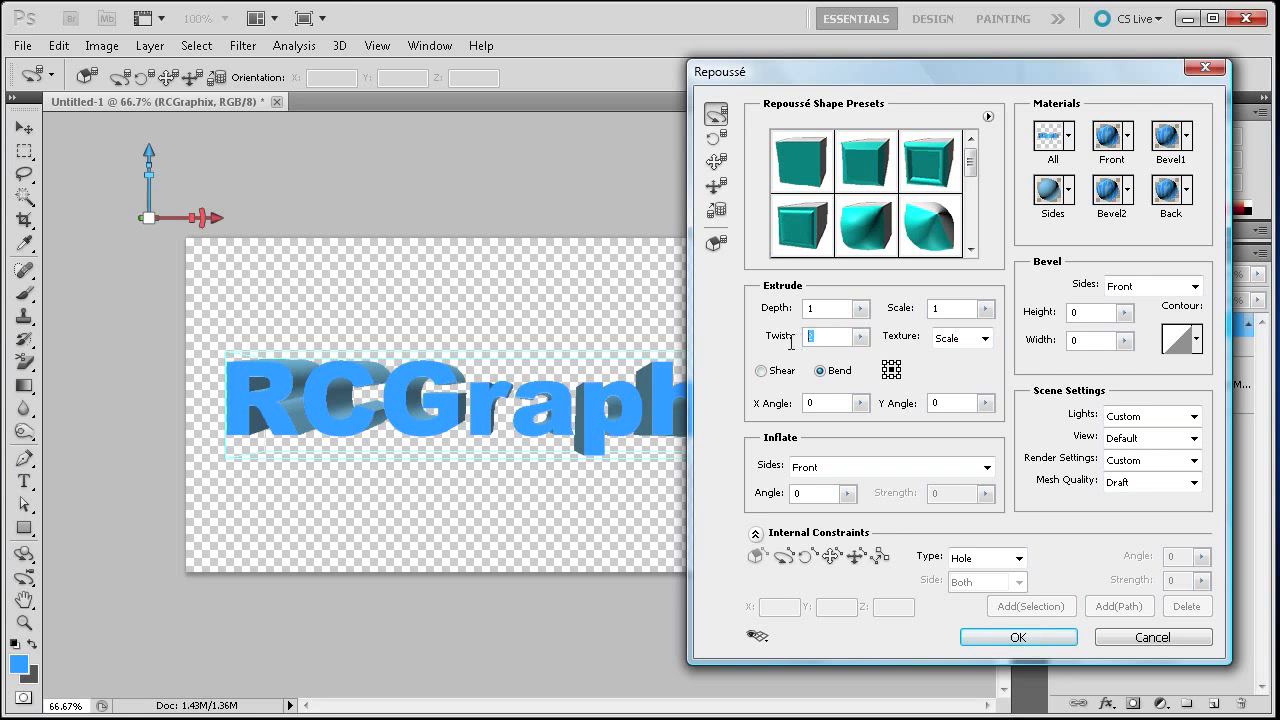
type("5")
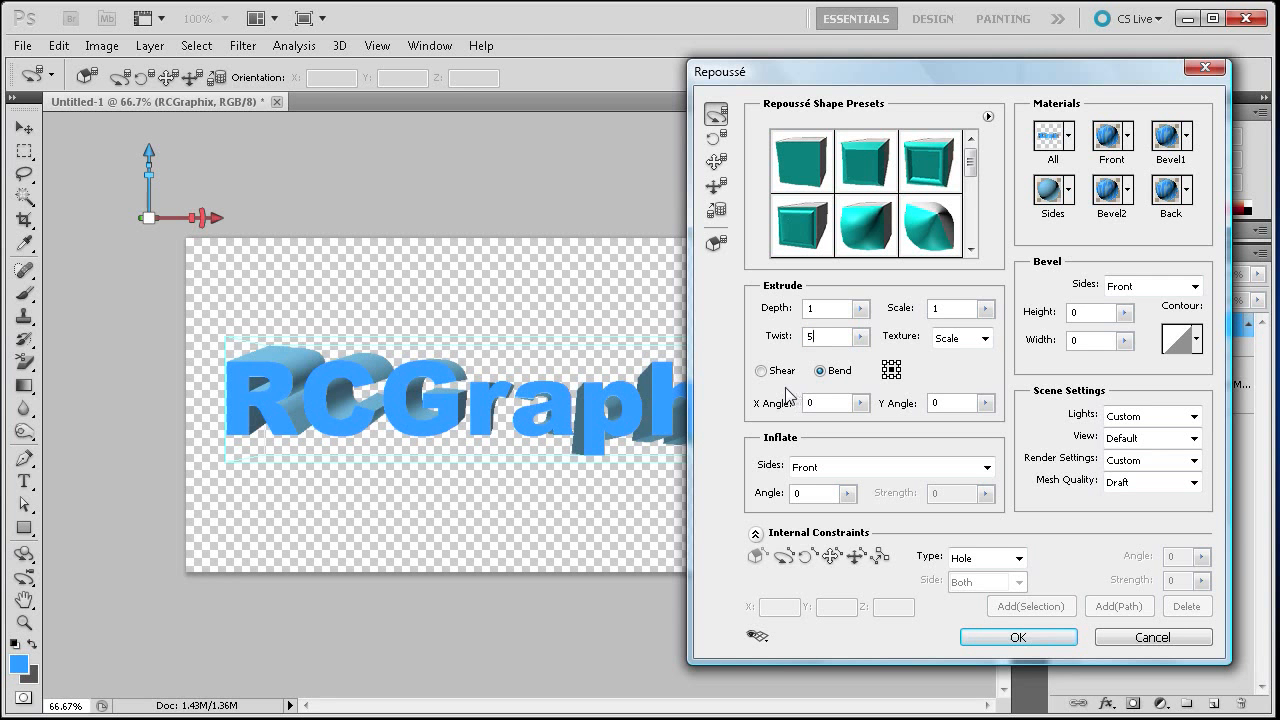
left_click_drag(812, 77, 781, 57)
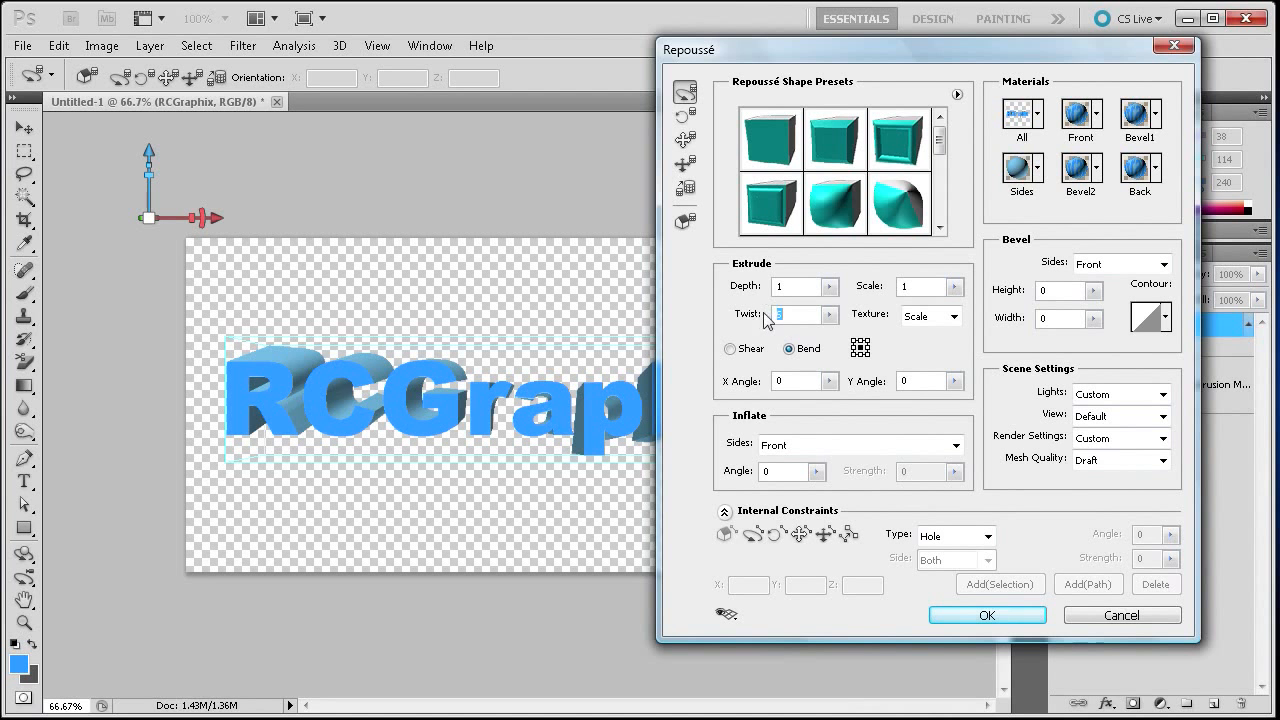
type("0")
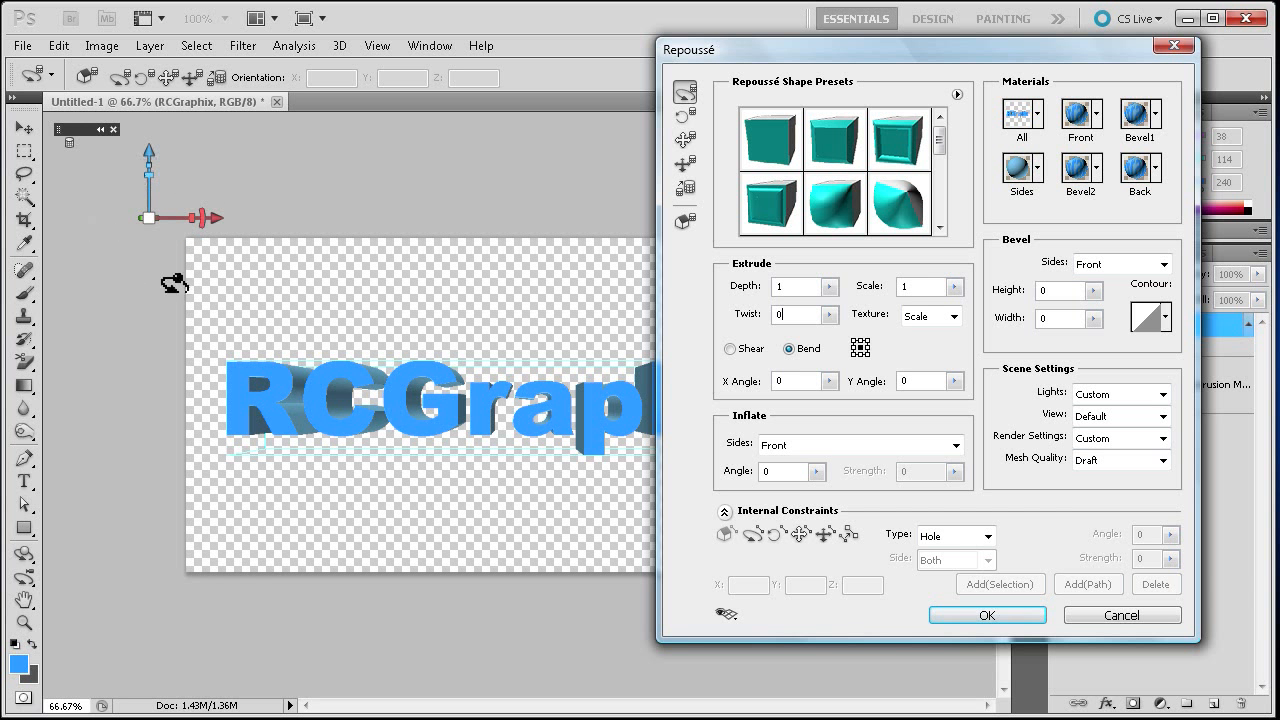
- Rotate the 3D text object to angle it toward the viewer and confirm the Repoussé settings
left_click_drag(208, 212, 330, 207)
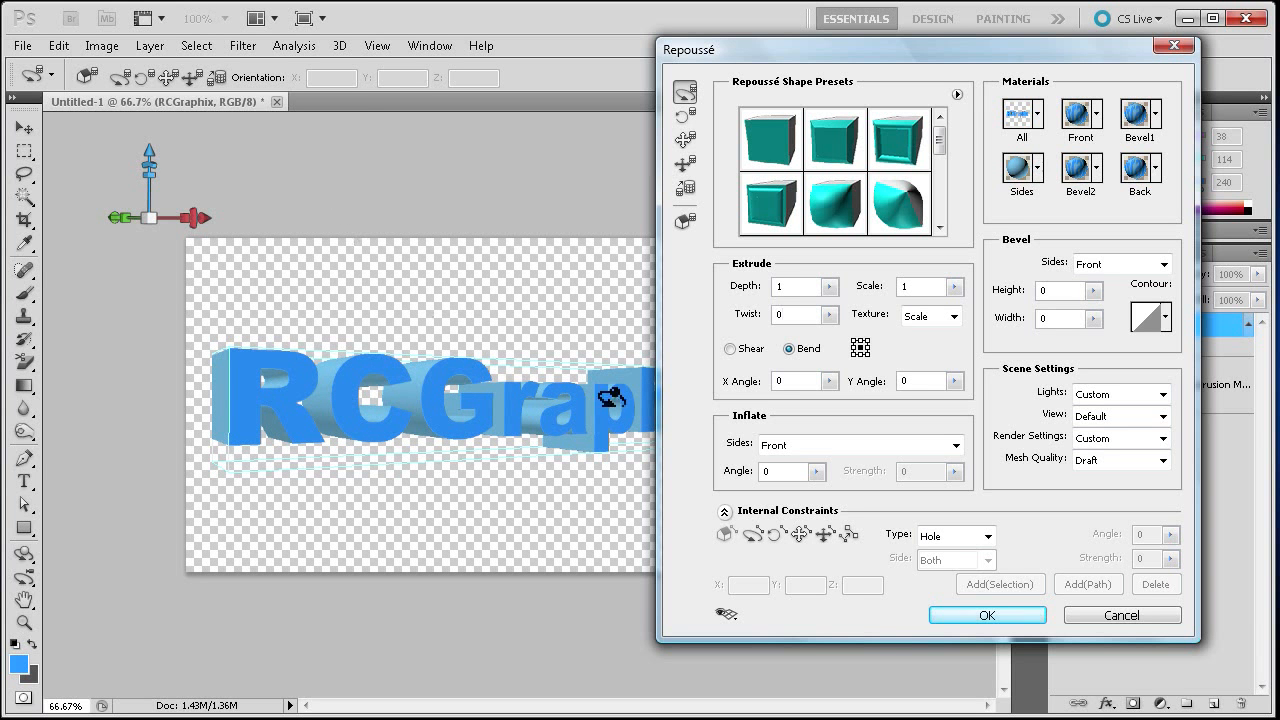
left_click(982, 615)
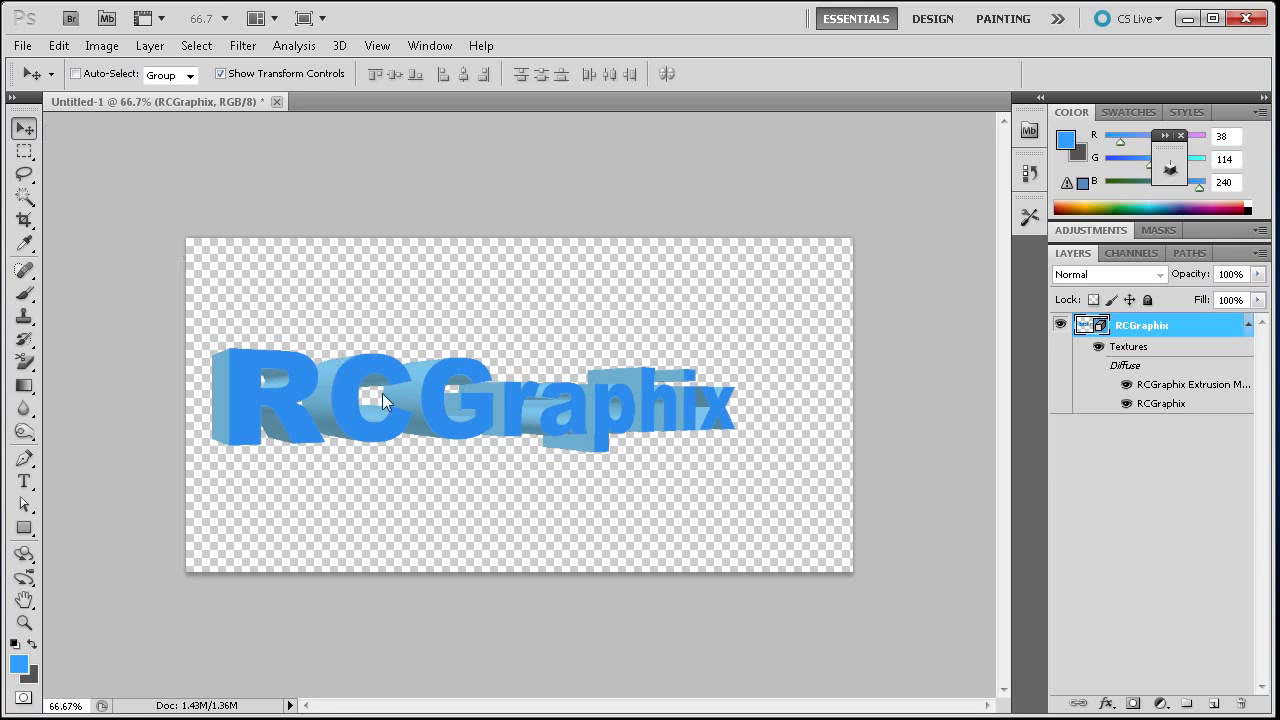
- Shift the 3D text slightly to the right on the canvas
left_click_drag(348, 386, 377, 387)
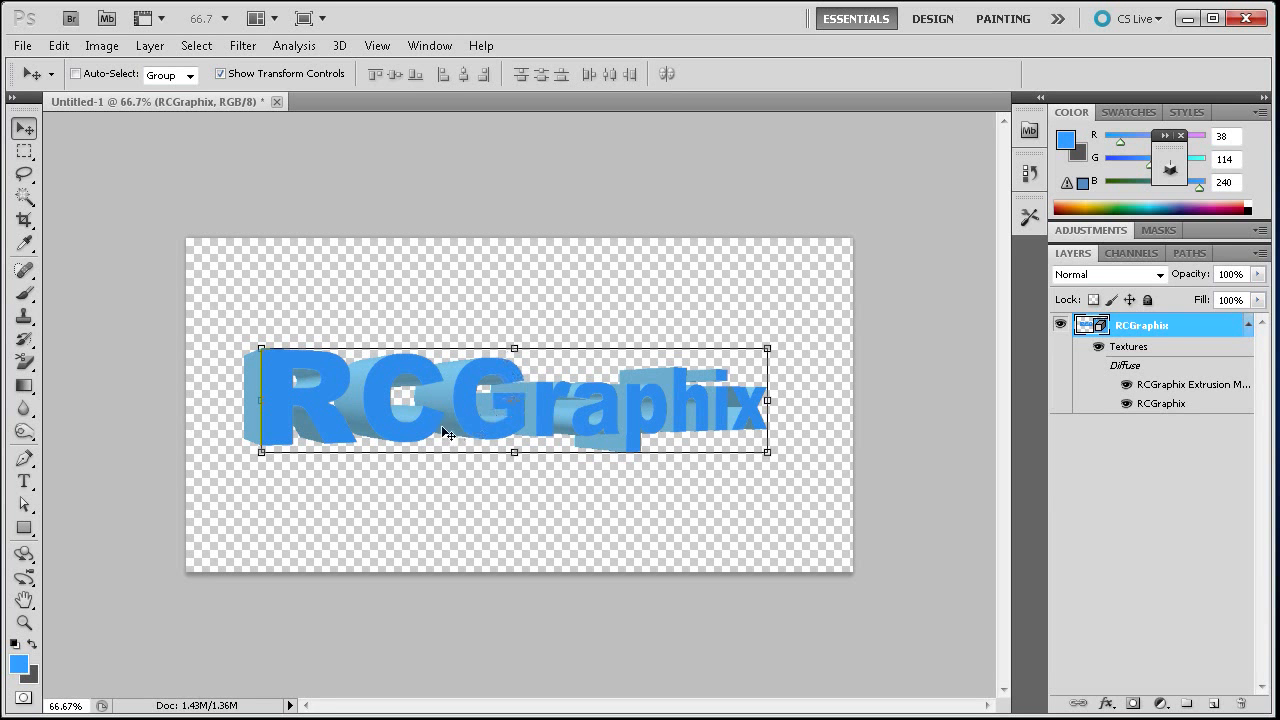
scroll(390, 400, "up", 7)
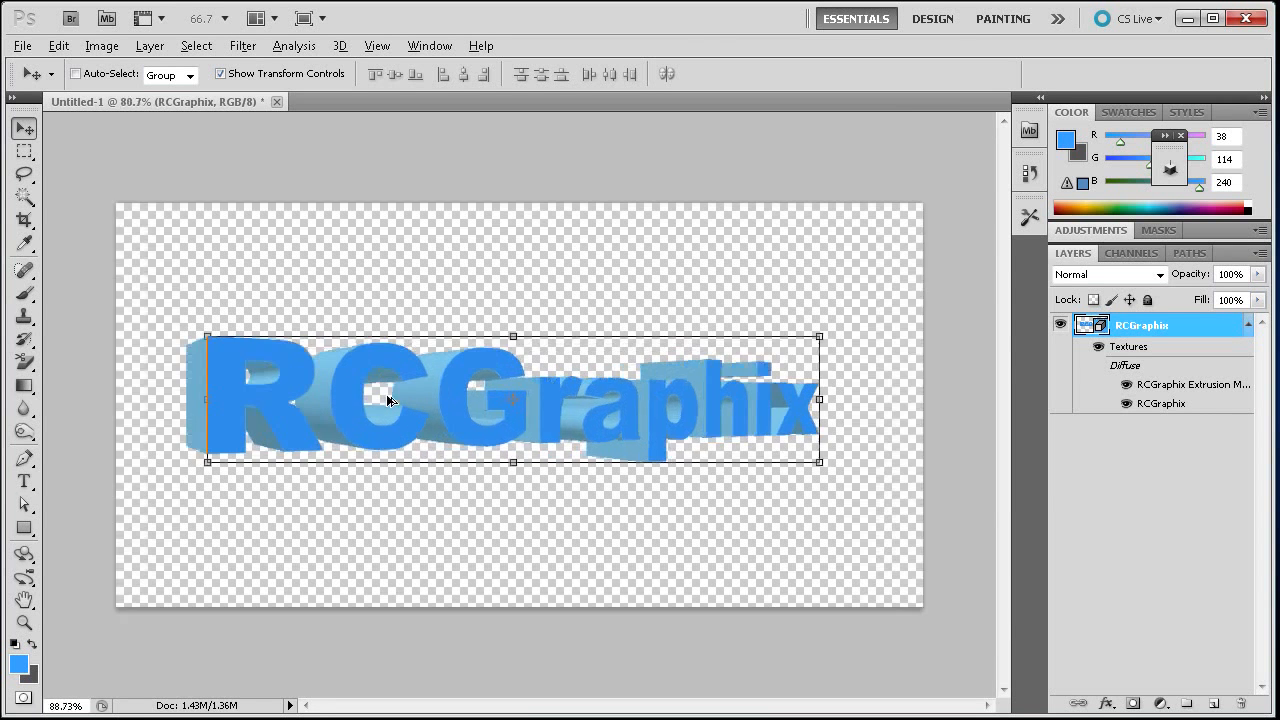
scroll(247, 401, "up", 5)
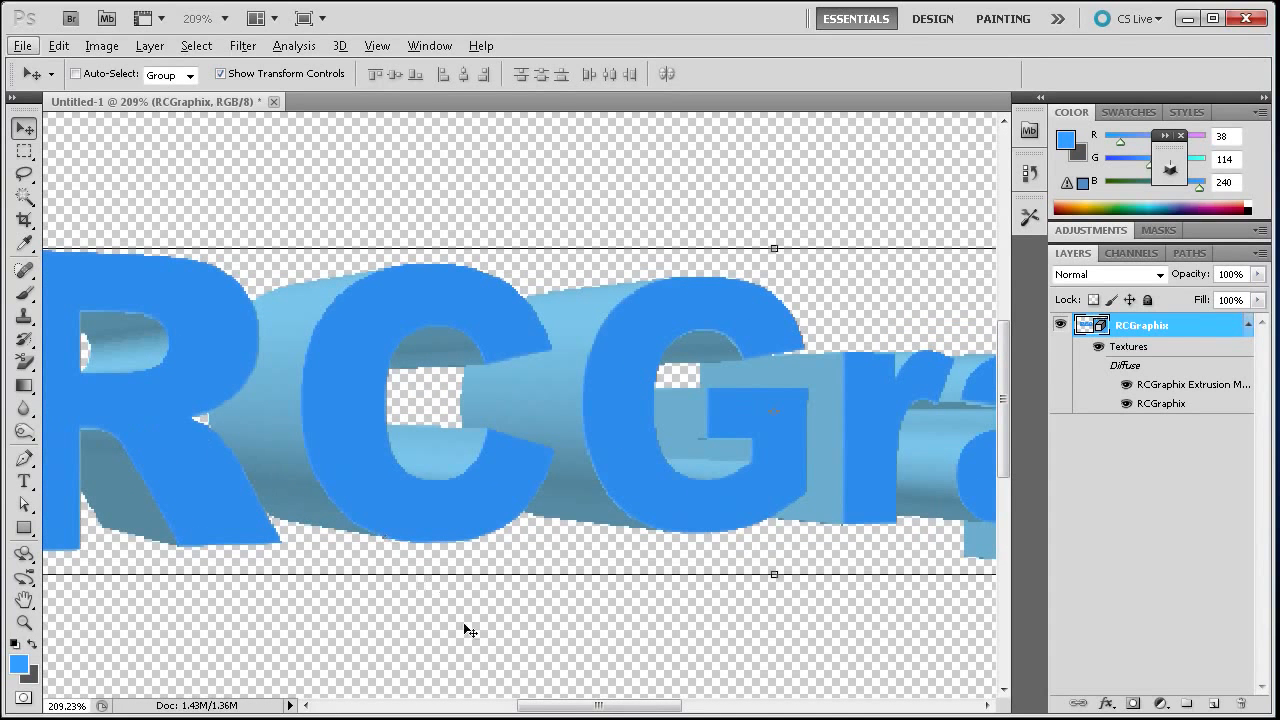
mouse_move(545, 707)
left_mouse_down()
mouse_move(530, 707)
mouse_move(546, 709)
left_mouse_up()
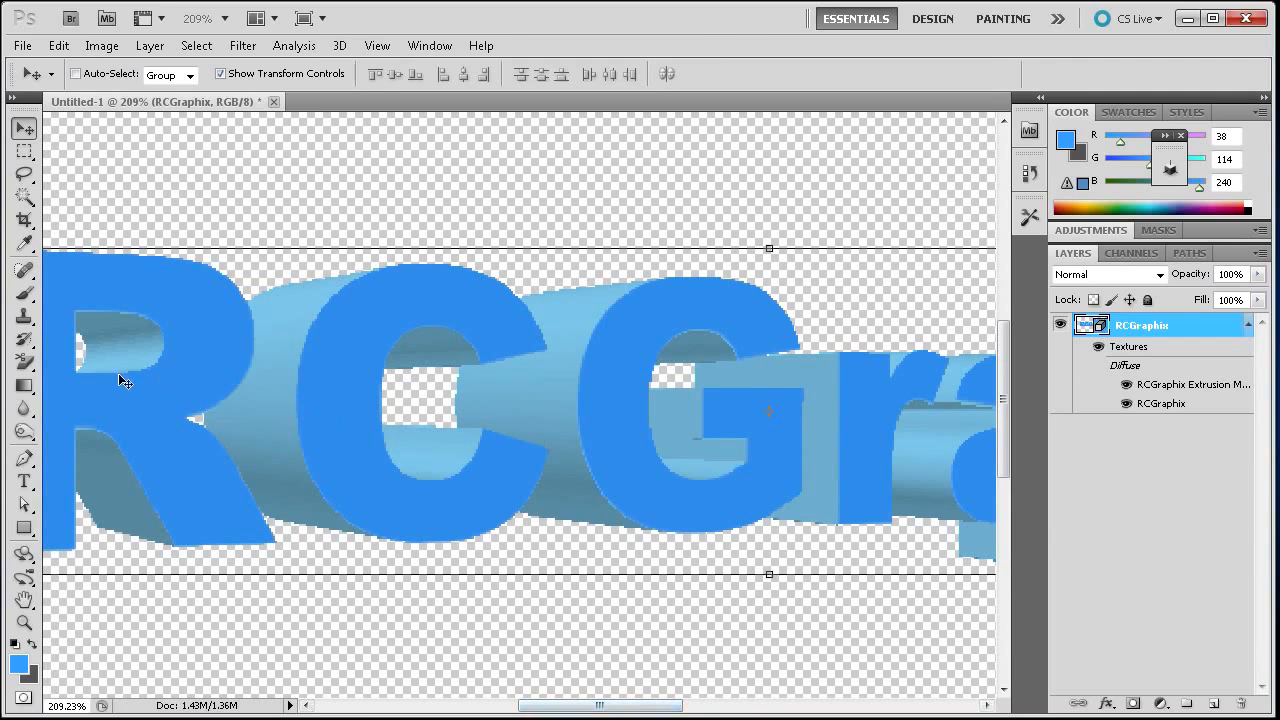
scroll(507, 398, "down", 3)
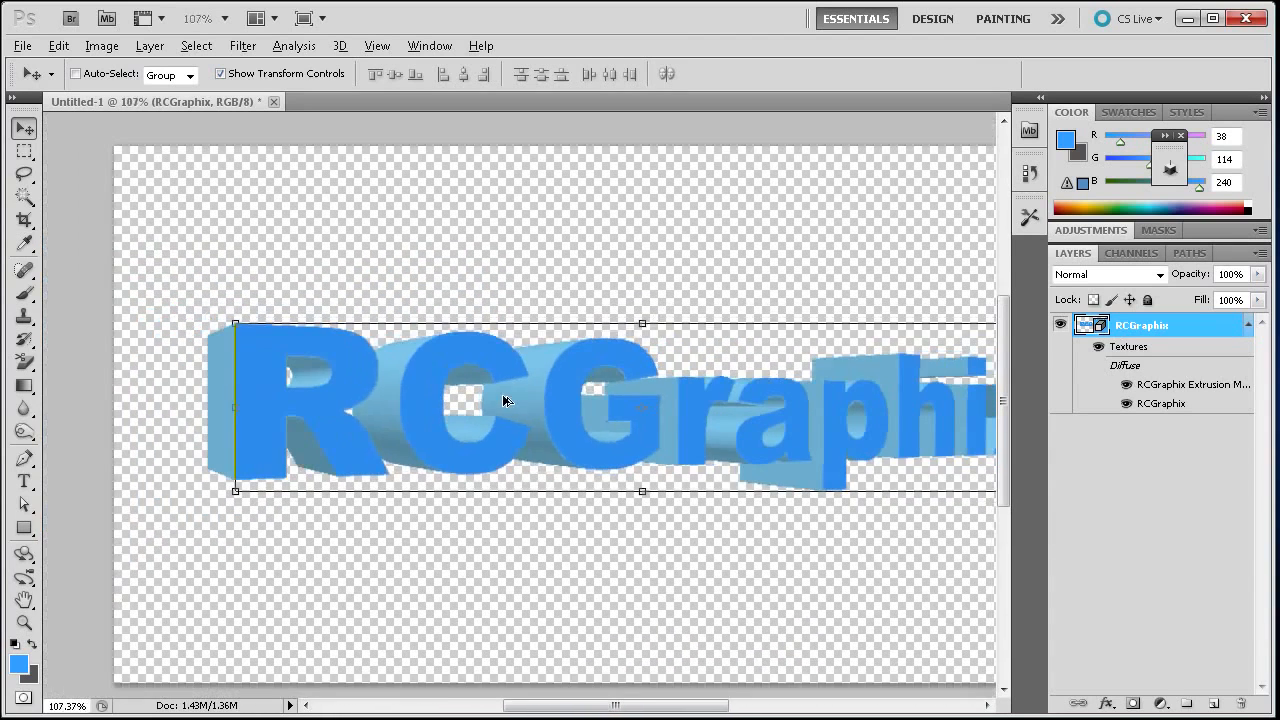
scroll(550, 510, "down", 2)
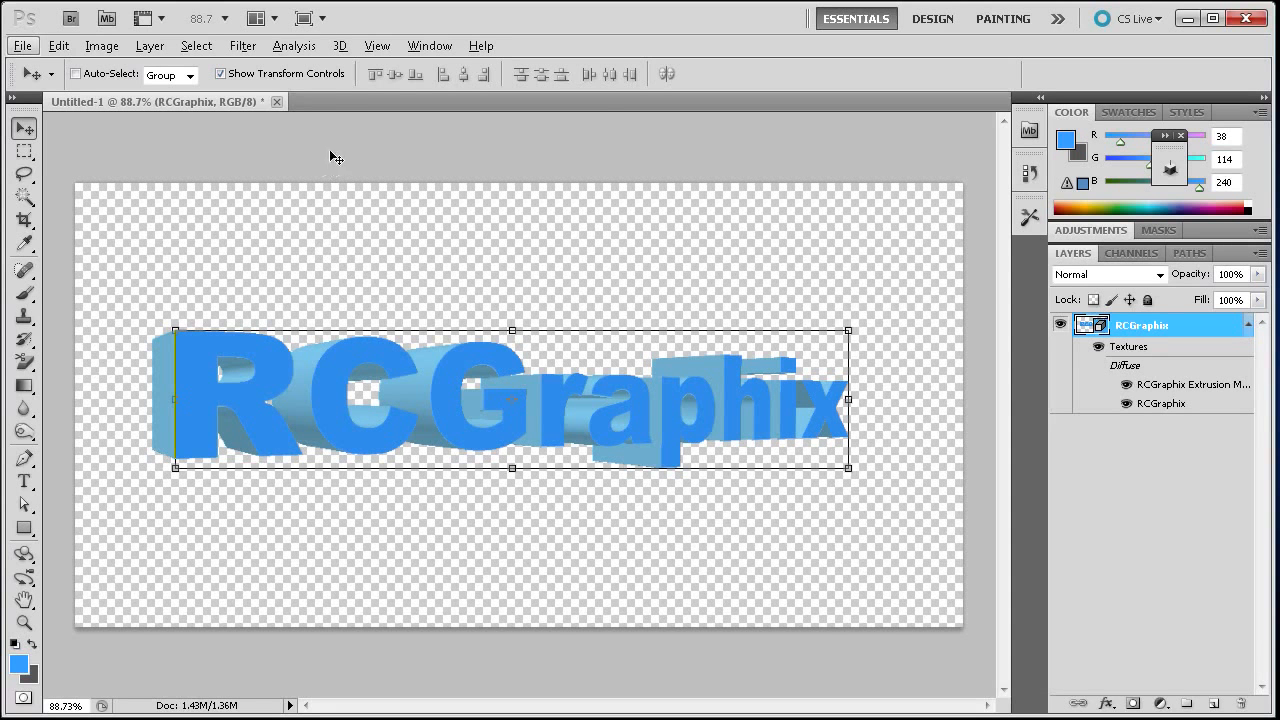
- Open the 3D panel and float it over the canvas
left_click(339, 47)
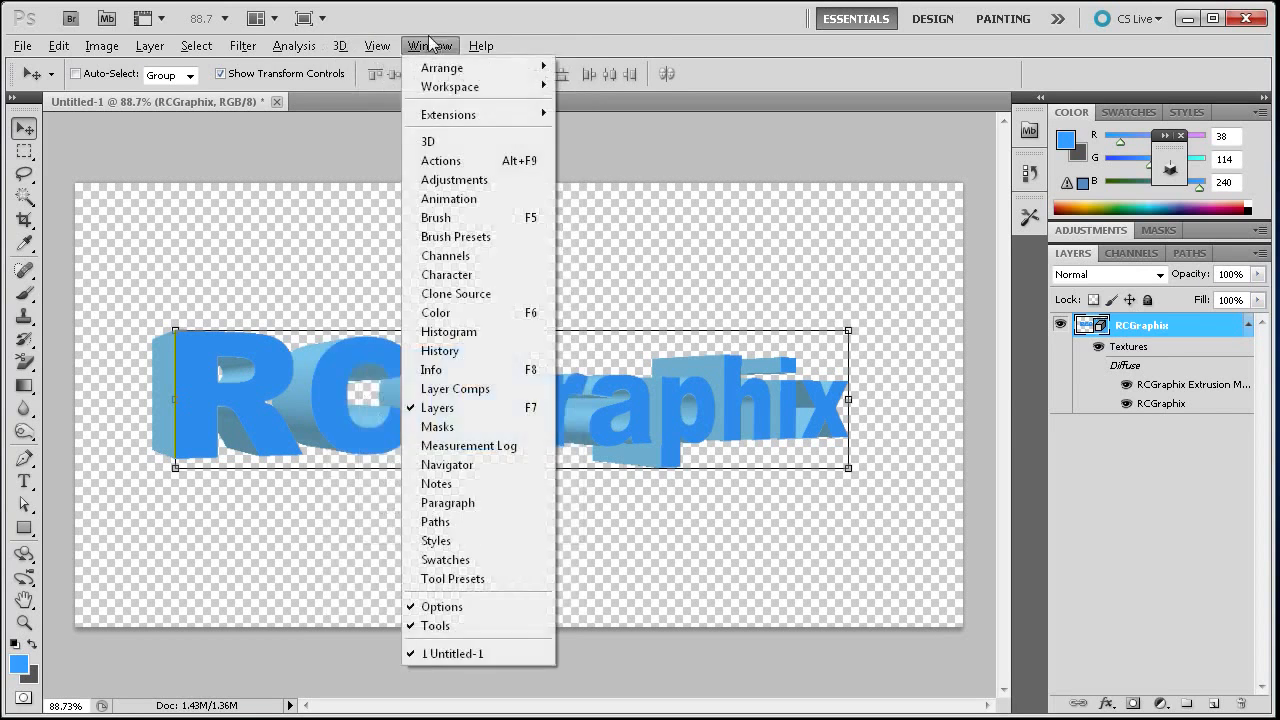
mouse_move(418, 51)
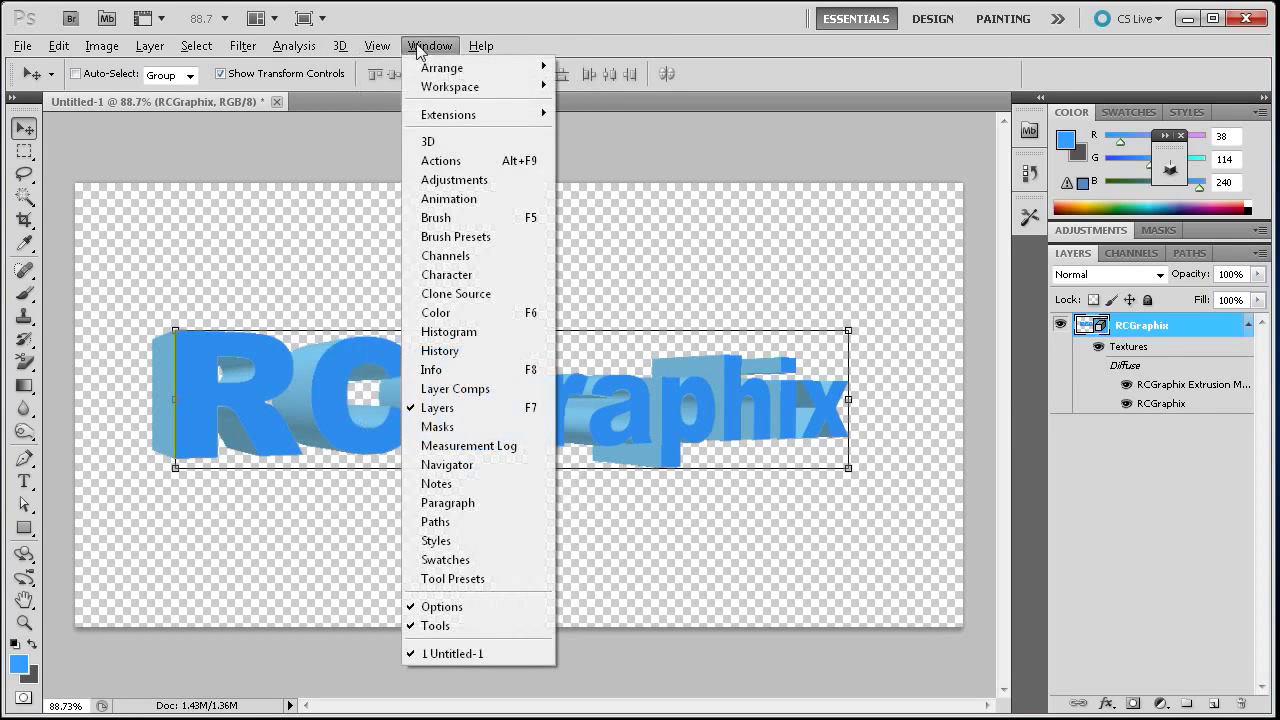
left_click(437, 142)
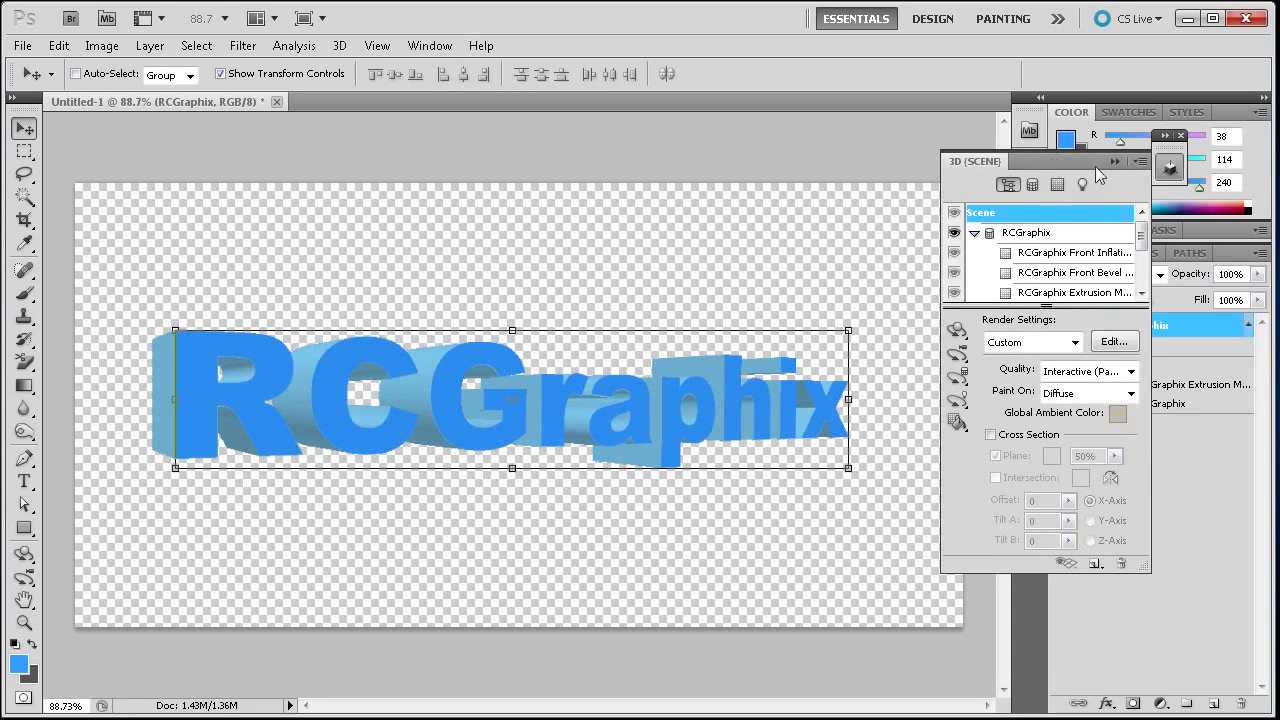
left_click_drag(1168, 172, 616, 204)
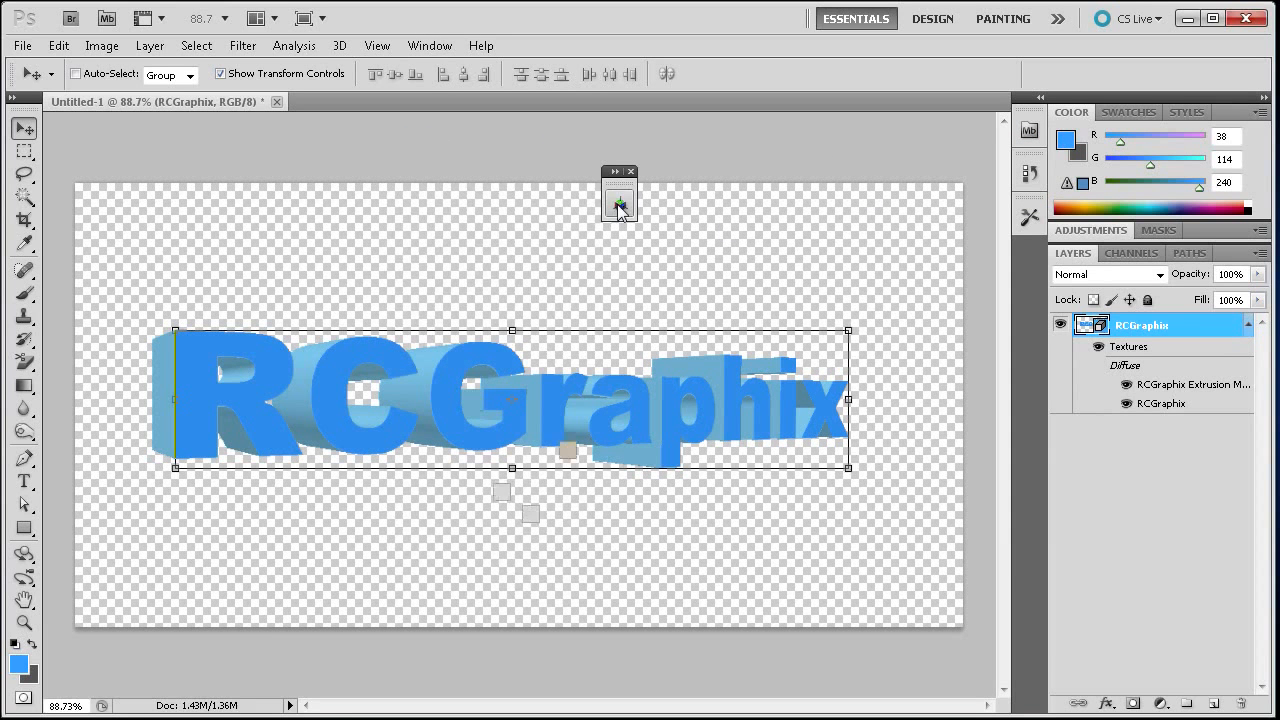
left_click(617, 204)
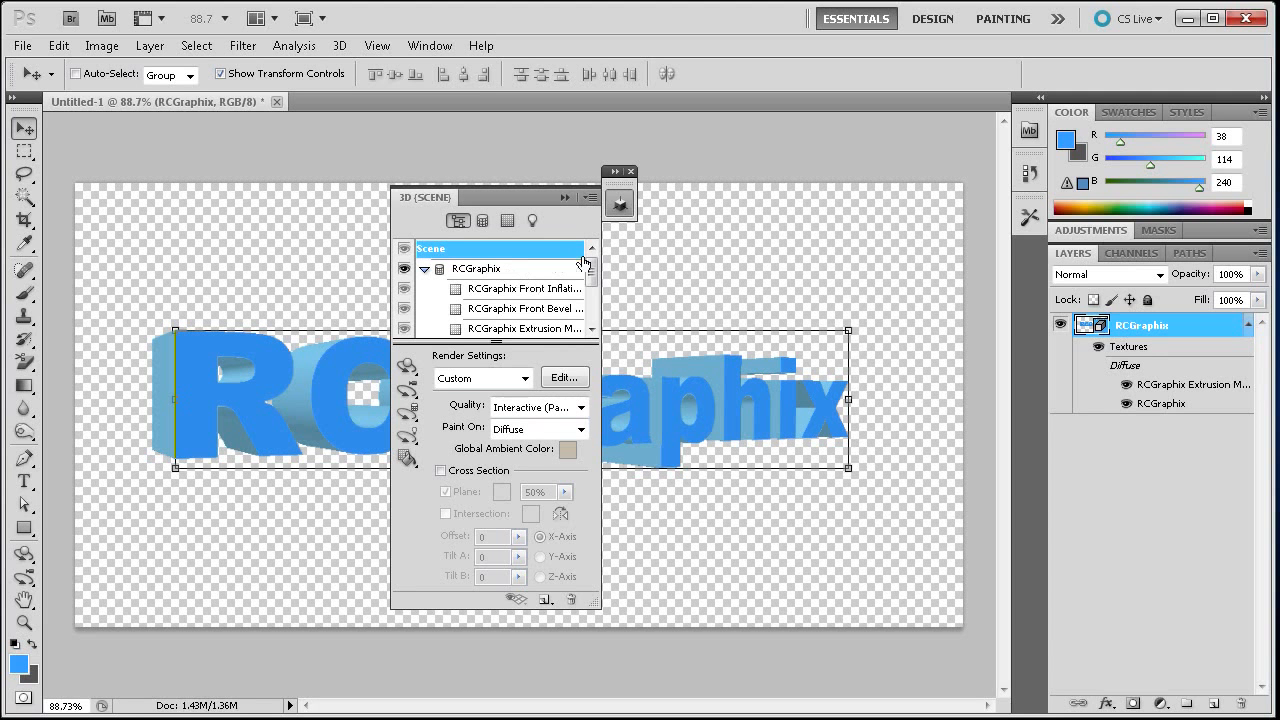
- Examine the mesh materials and the scene's render Quality options, then collapse the 3D panel back into the dock
mouse_move(591, 263)
left_mouse_down()
mouse_move(591, 310)
mouse_move(594, 257)
mouse_move(590, 276)
left_mouse_up()
left_click(544, 276)
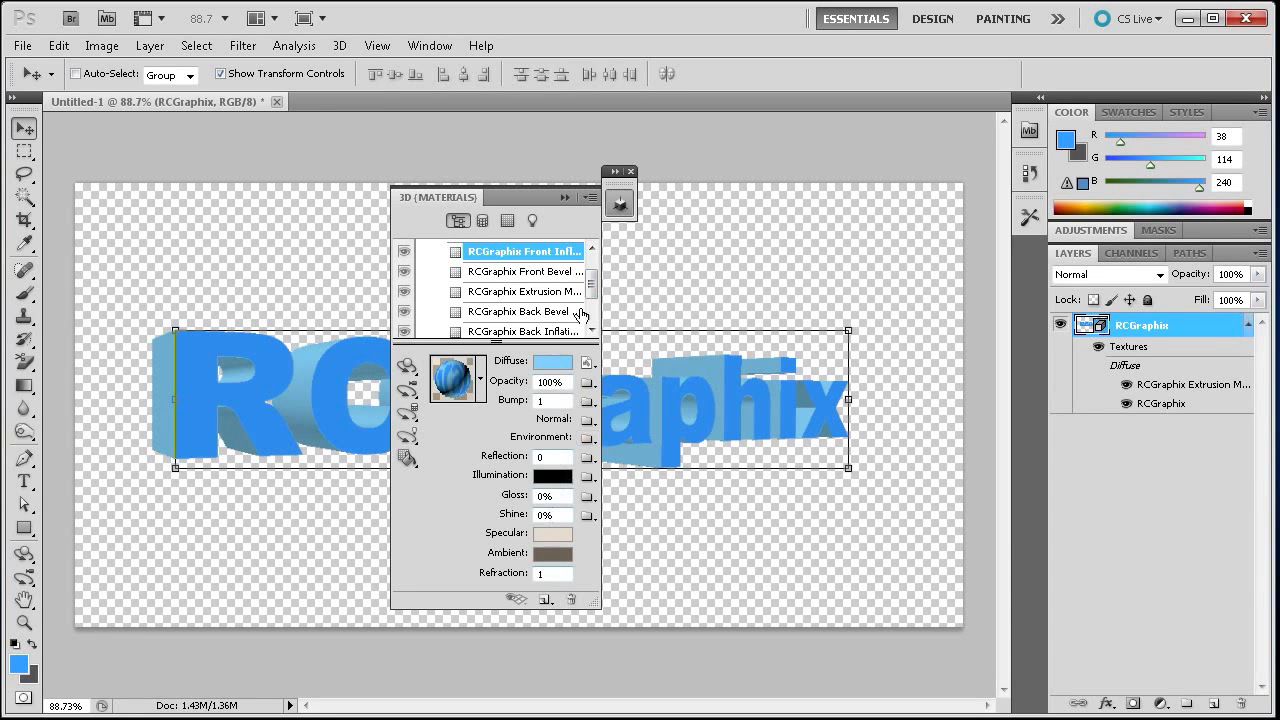
scroll(586, 271, "up", 2)
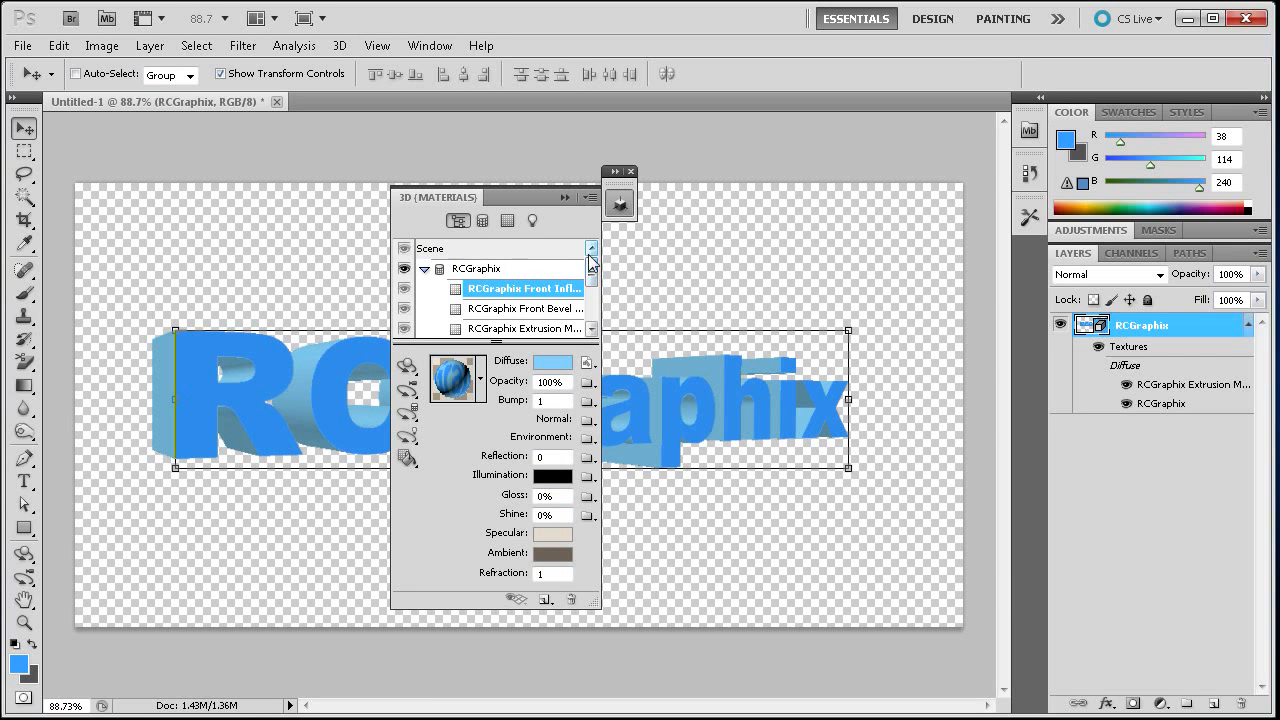
left_click(436, 252)
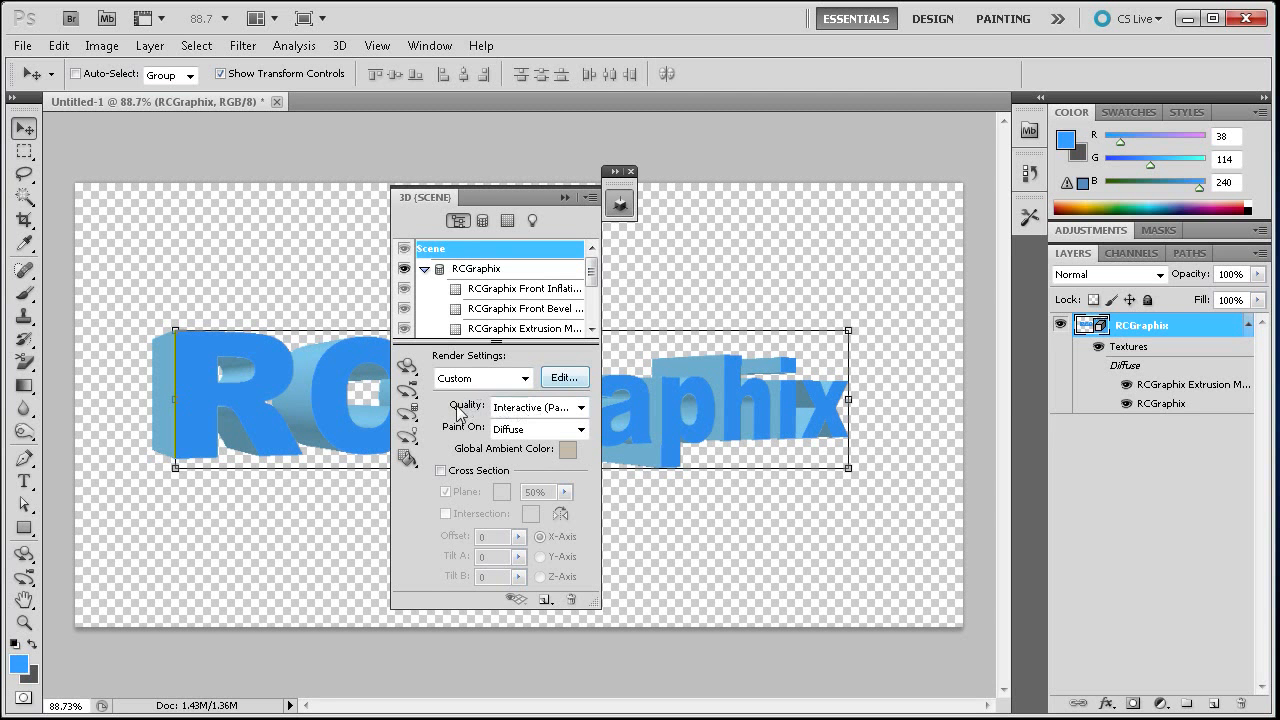
left_click(577, 410)
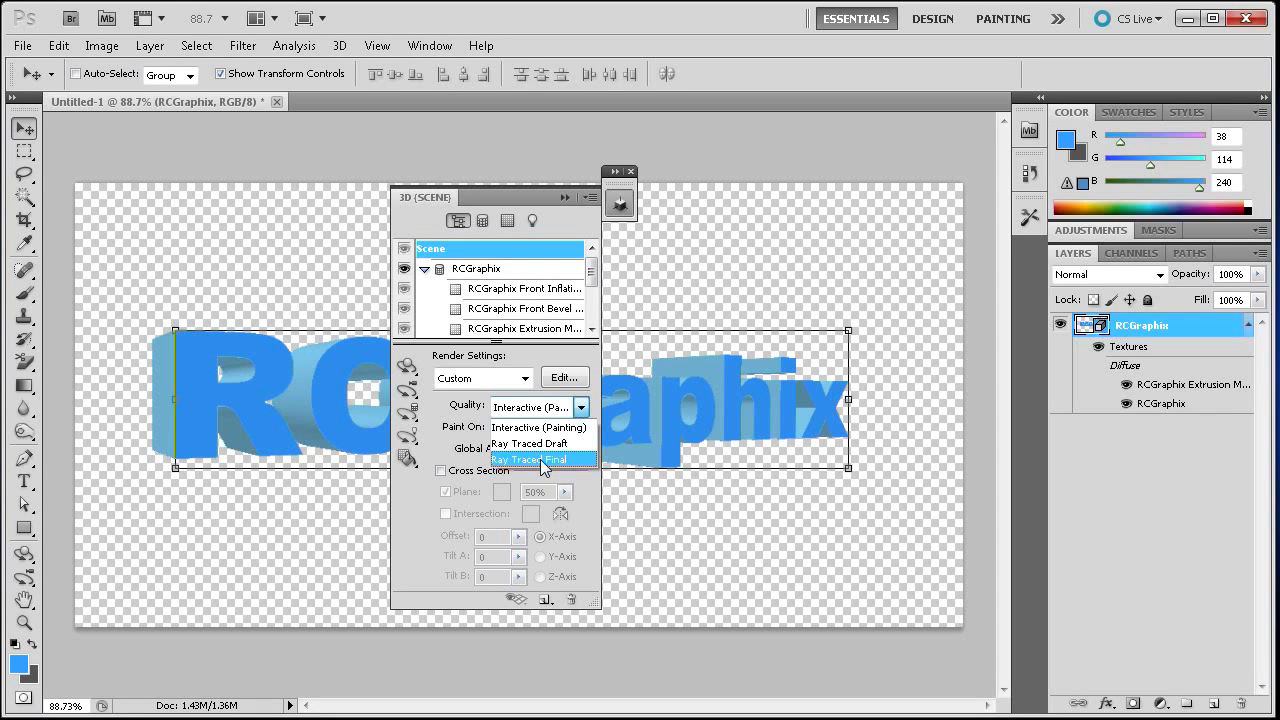
left_click(498, 195)
left_click(620, 205)
left_click_drag(620, 205, 1240, 170)
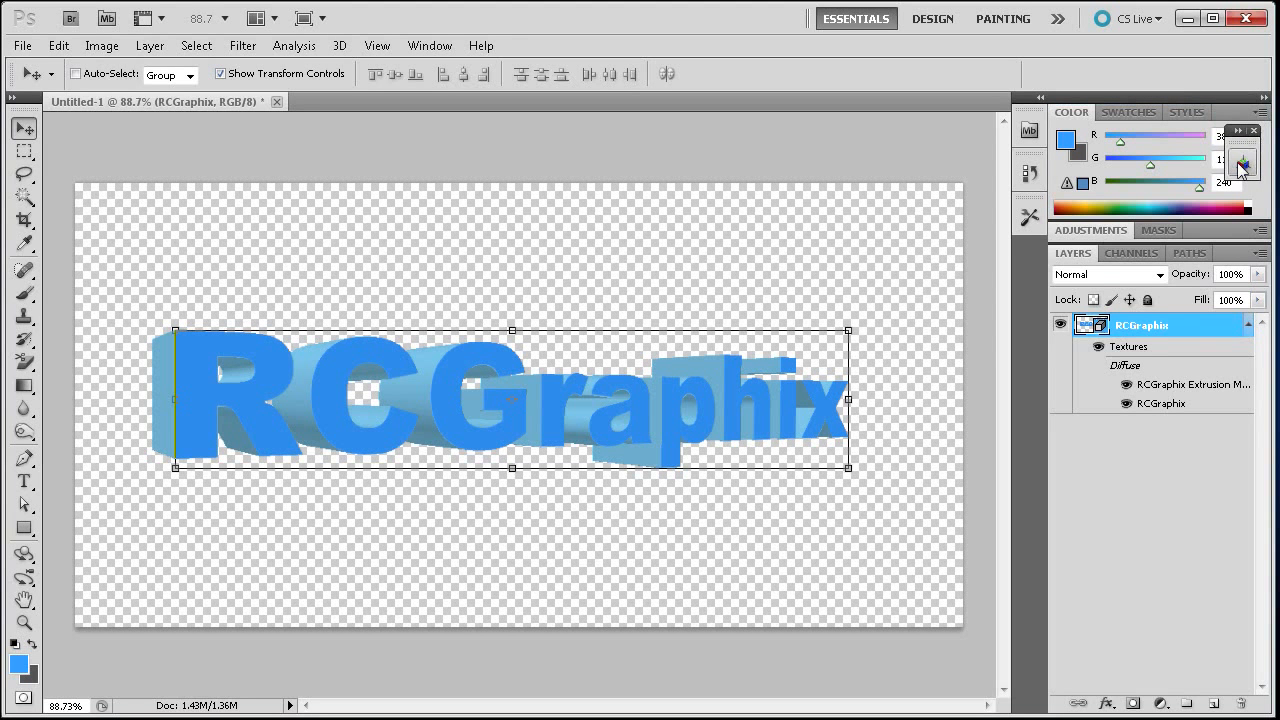
- Open the 3D scene panel and set the render Quality to Ray Traced Final
left_click(1242, 164)
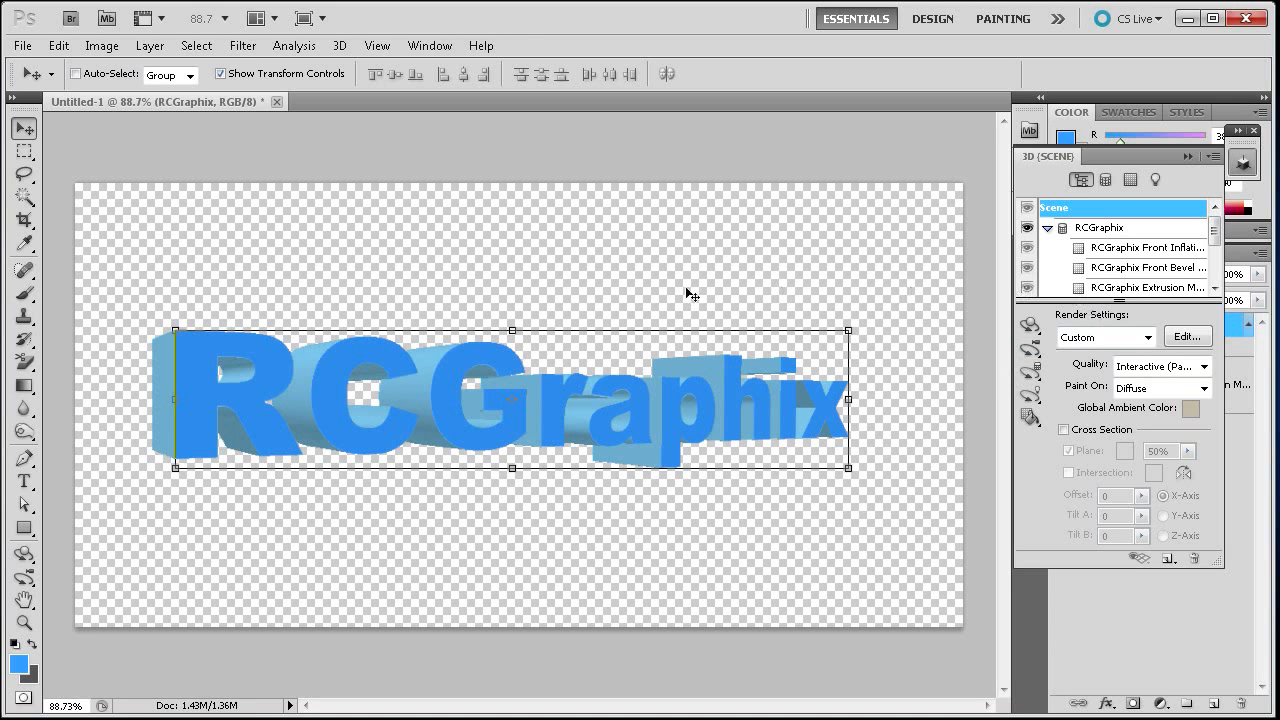
left_click(1205, 368)
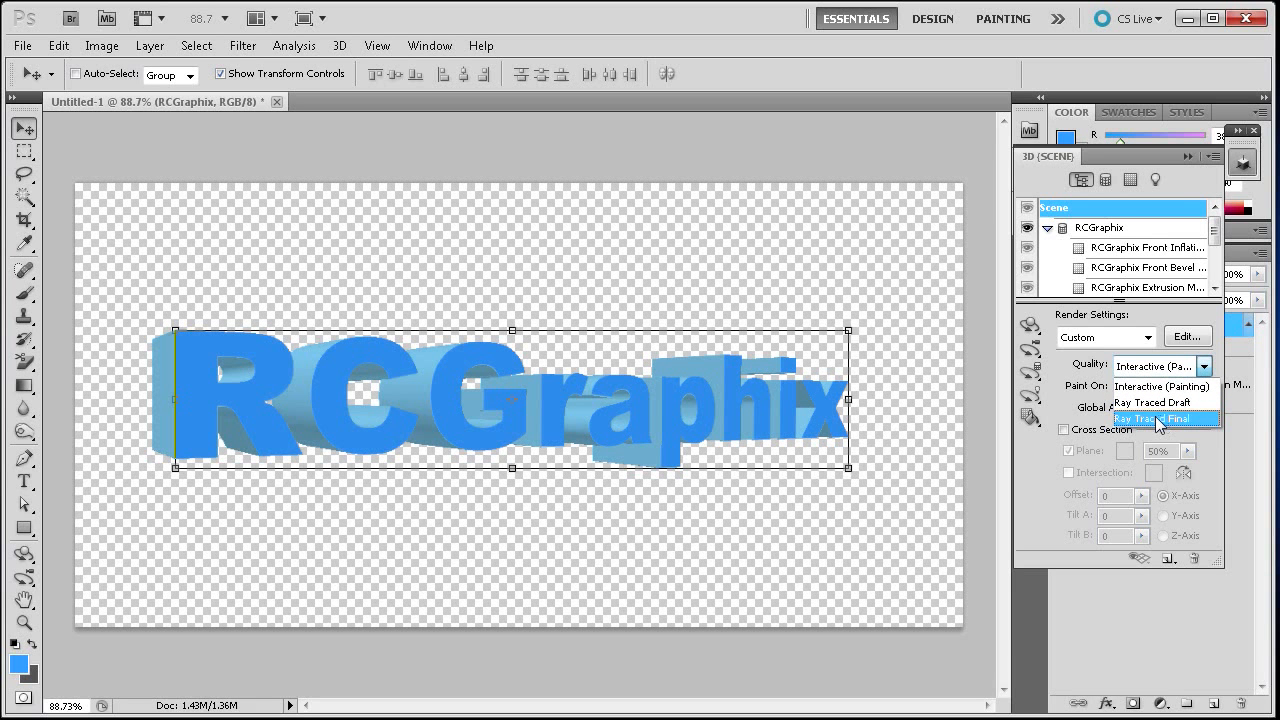
left_click(1157, 420)
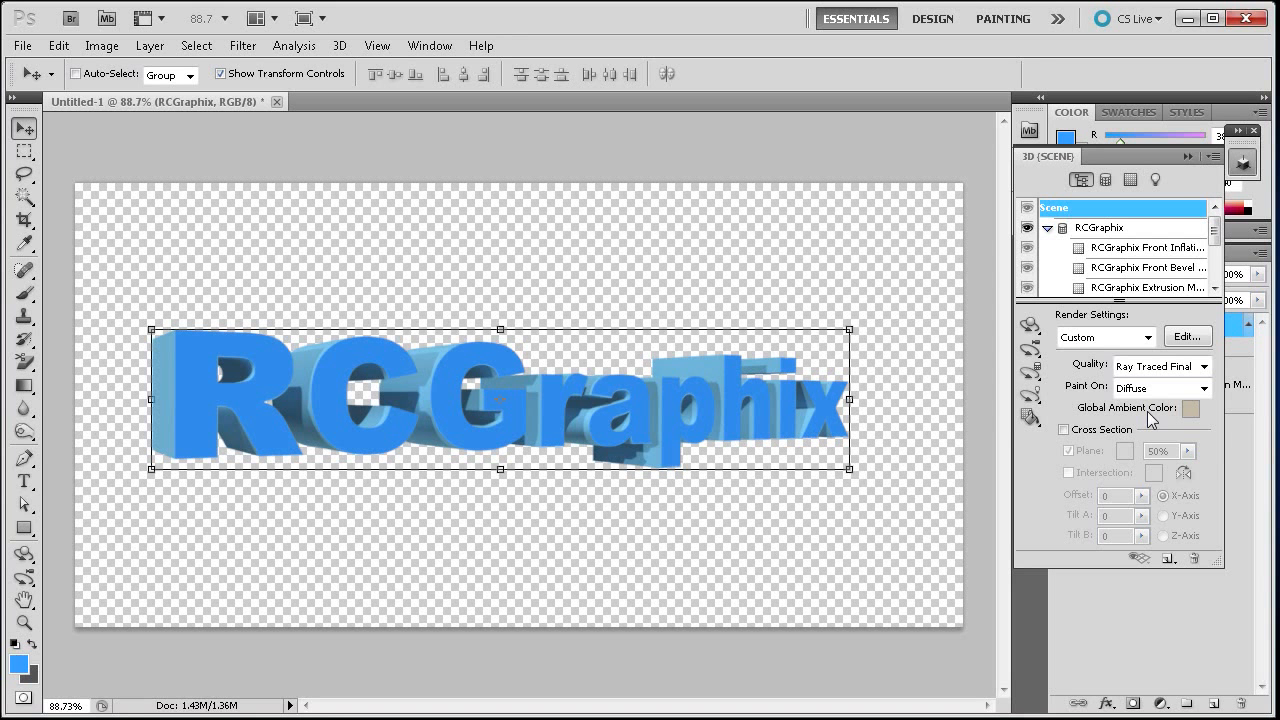
- Zoom in to inspect the ray-traced text rendering, then collapse the 3D panel back into the dock
scroll(193, 457, "up", 8)
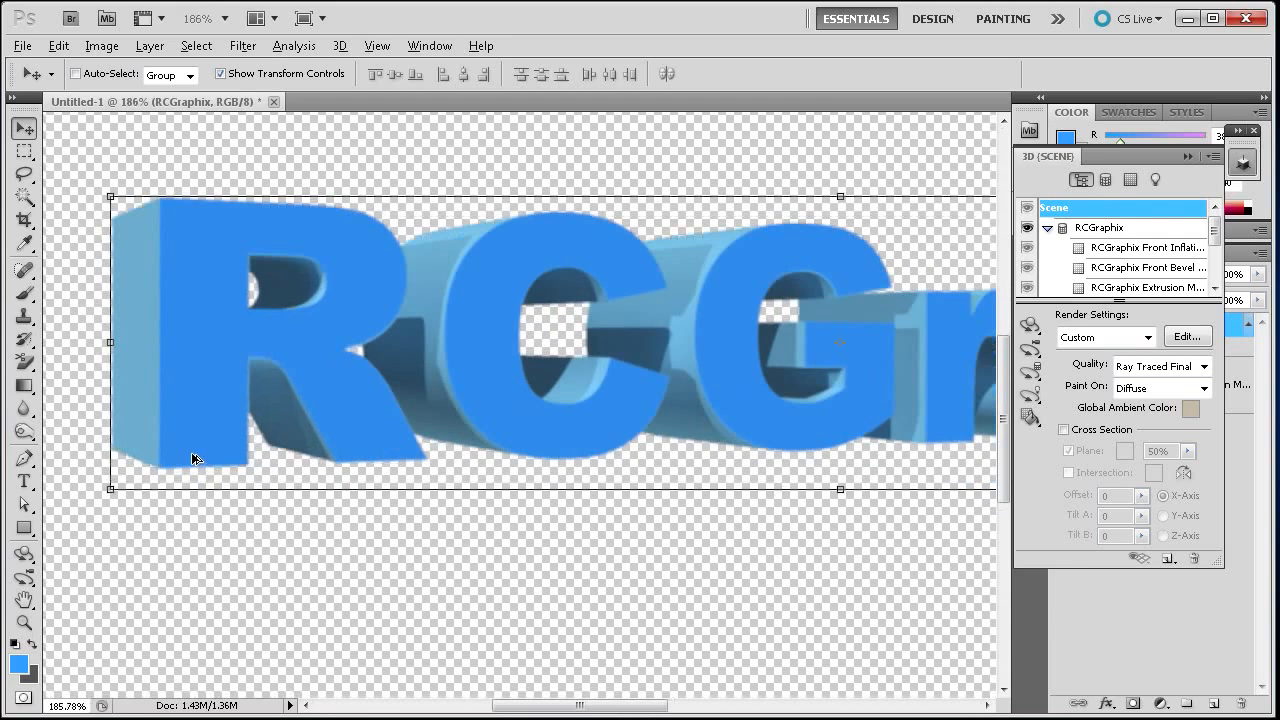
scroll(294, 479, "up", 3)
scroll(294, 479, "down", 2)
left_click_drag(527, 704, 577, 706)
scroll(590, 600, "down", 5)
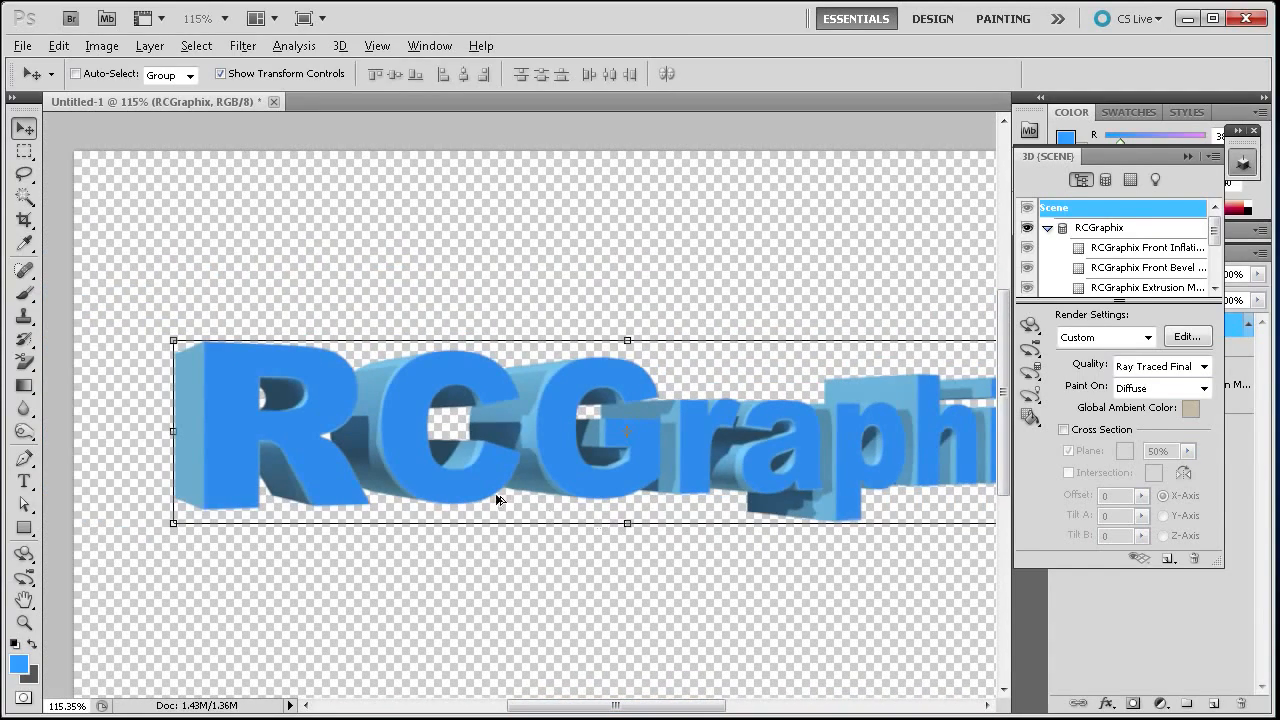
scroll(518, 449, "down", 2)
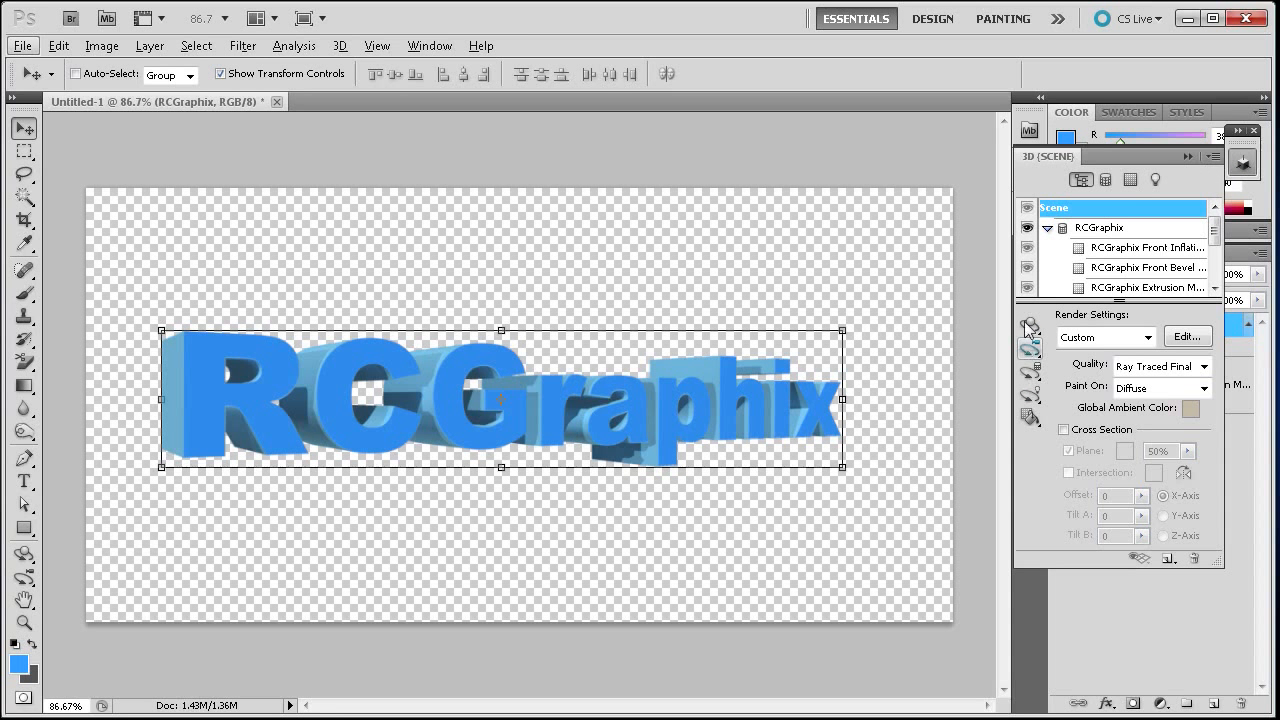
left_click(1029, 416)
left_click(1242, 164)
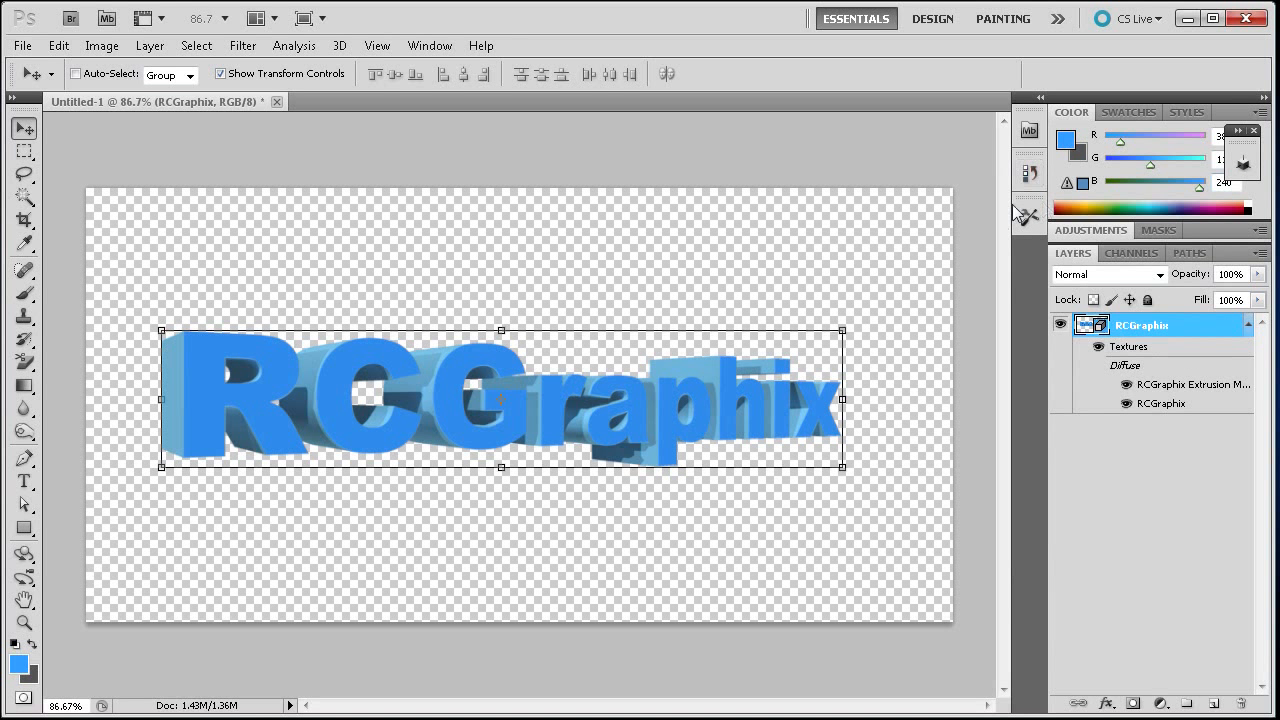
- Open the History panel and toggle between the Move and Set 3D Render Settings states to compare the rendering
left_click(1029, 172)
scroll(905, 228, "up", 5)
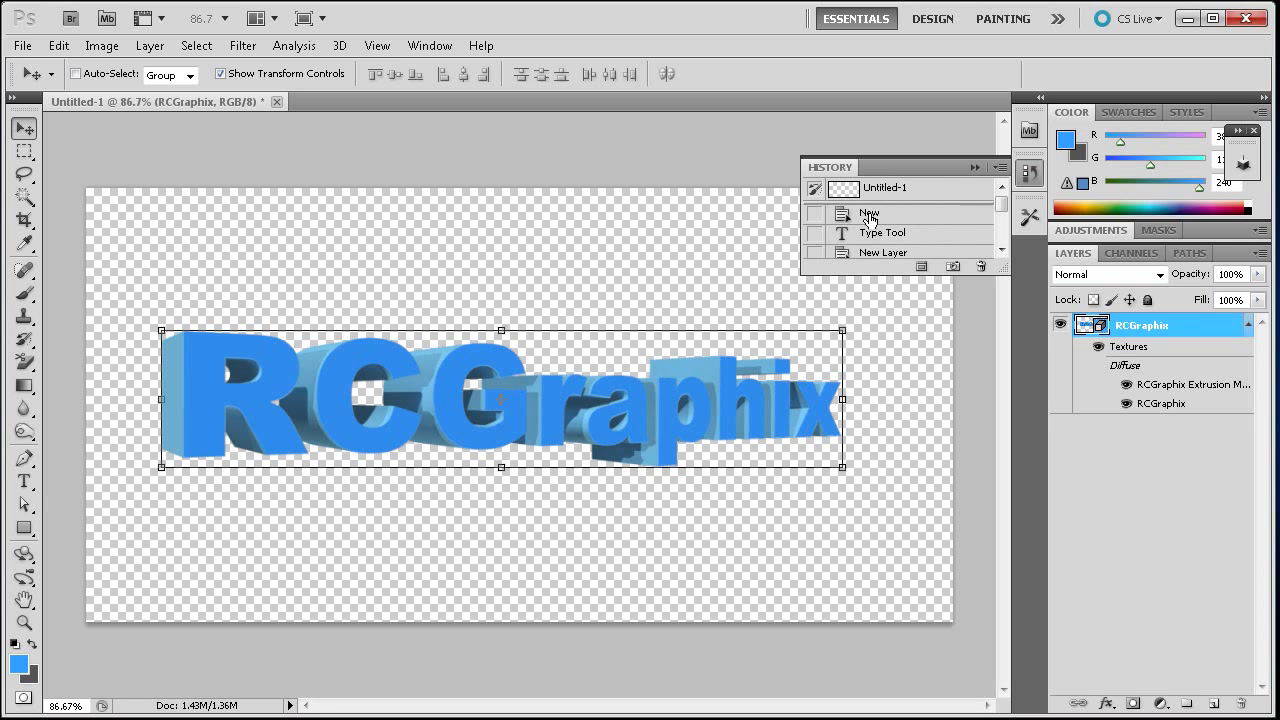
scroll(874, 210, "down", 5)
left_click(872, 227)
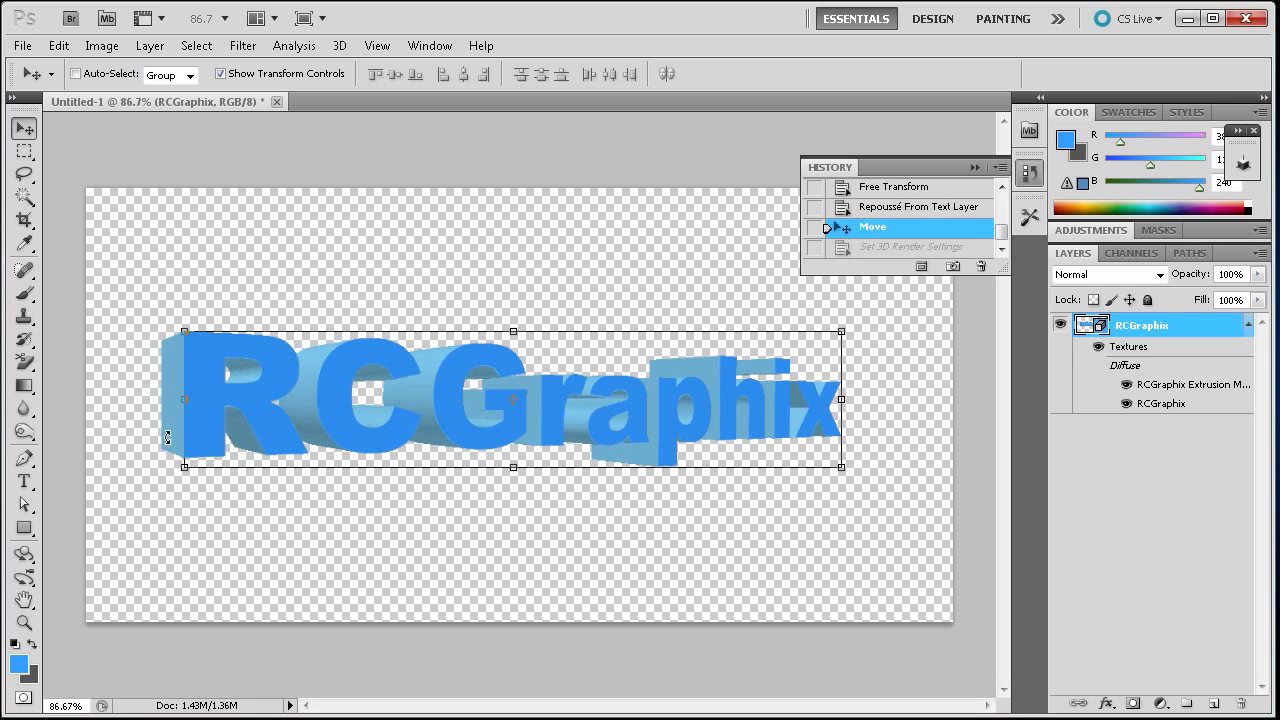
left_click(900, 248)
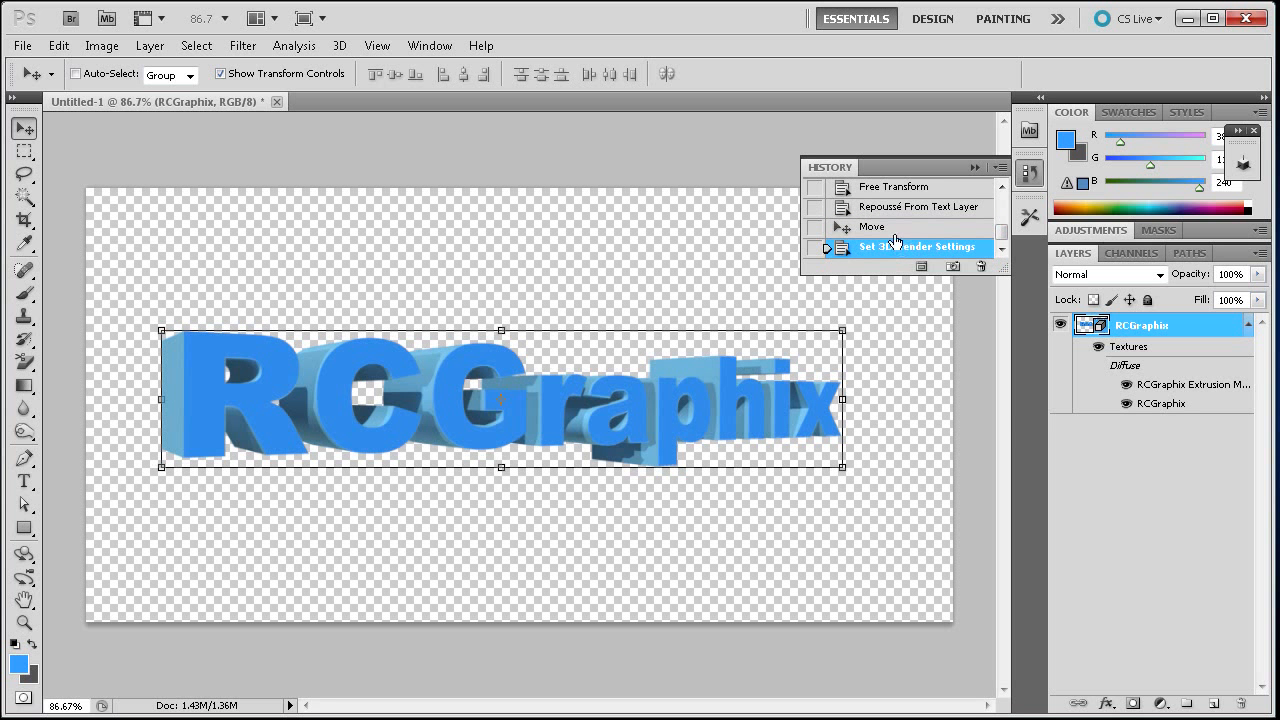
left_click(886, 230)
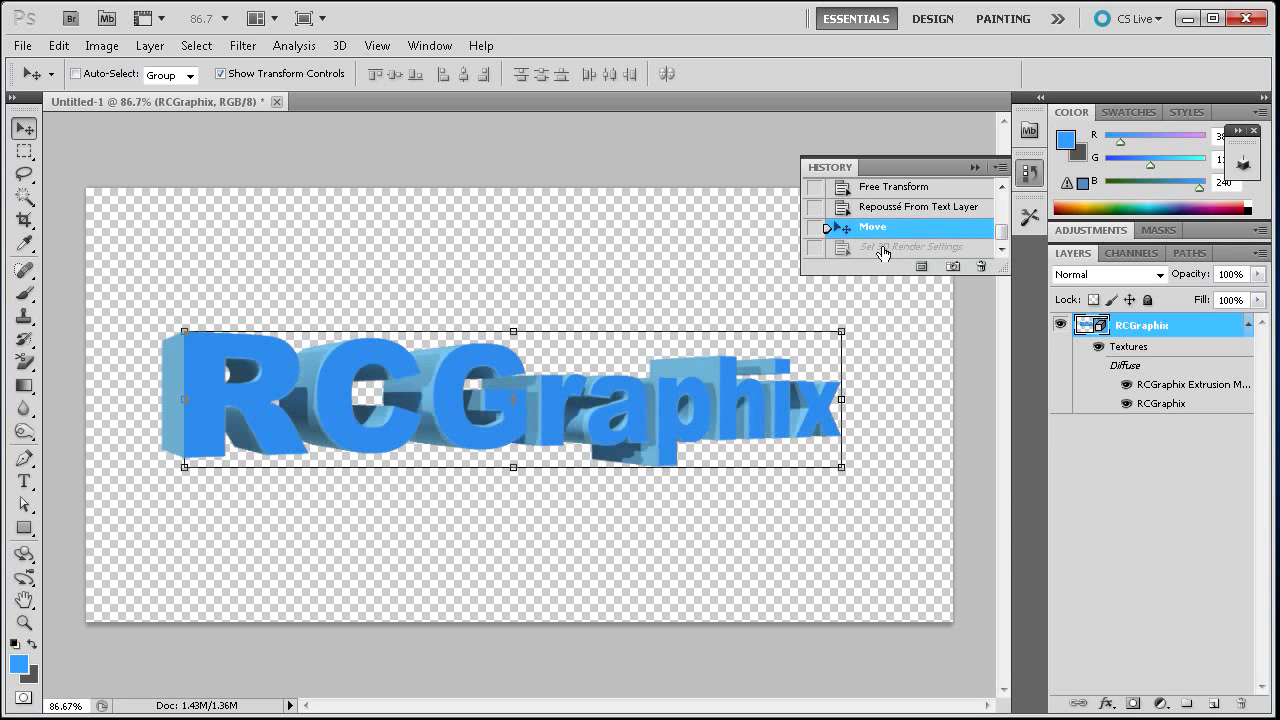
left_click(882, 248)
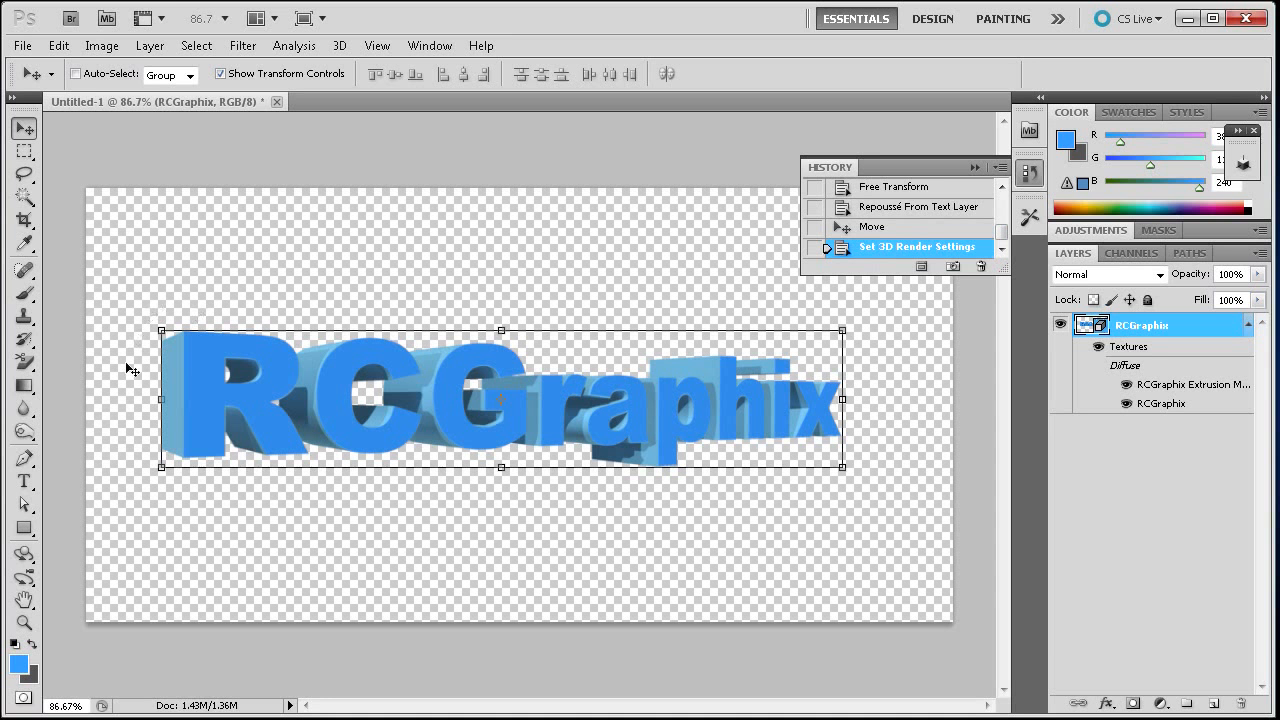